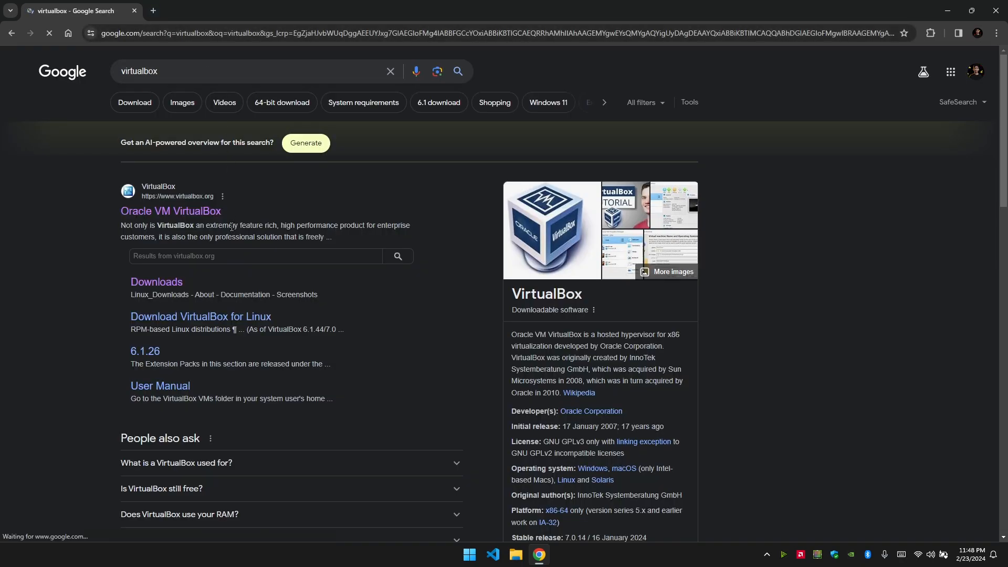
Go to the VirtualBox Downloads page and start downloading the VirtualBox 7.0.14 Windows hosts installer.
{"action": "left_click", "coordinate": [207, 214]}
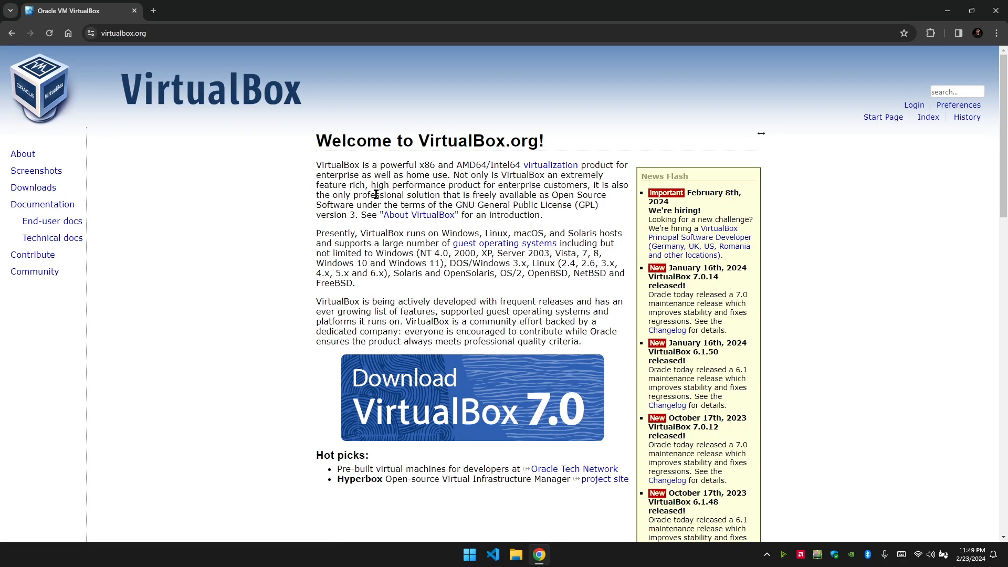
{"action": "scroll", "coordinate": [310, 264], "scroll_direction": "down", "scroll_amount": 3}
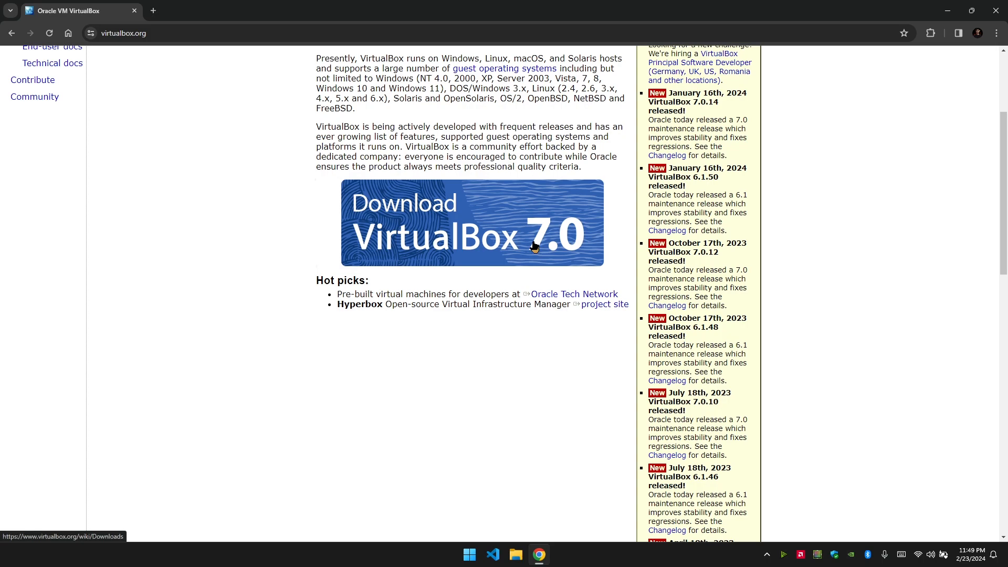
{"action": "left_click", "coordinate": [426, 220]}
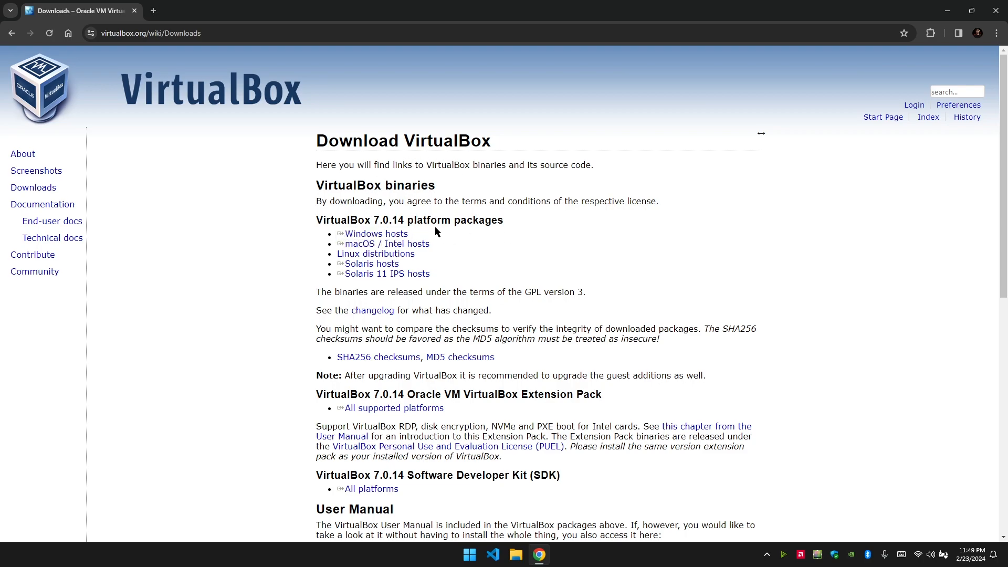
{"action": "left_click", "coordinate": [374, 237]}
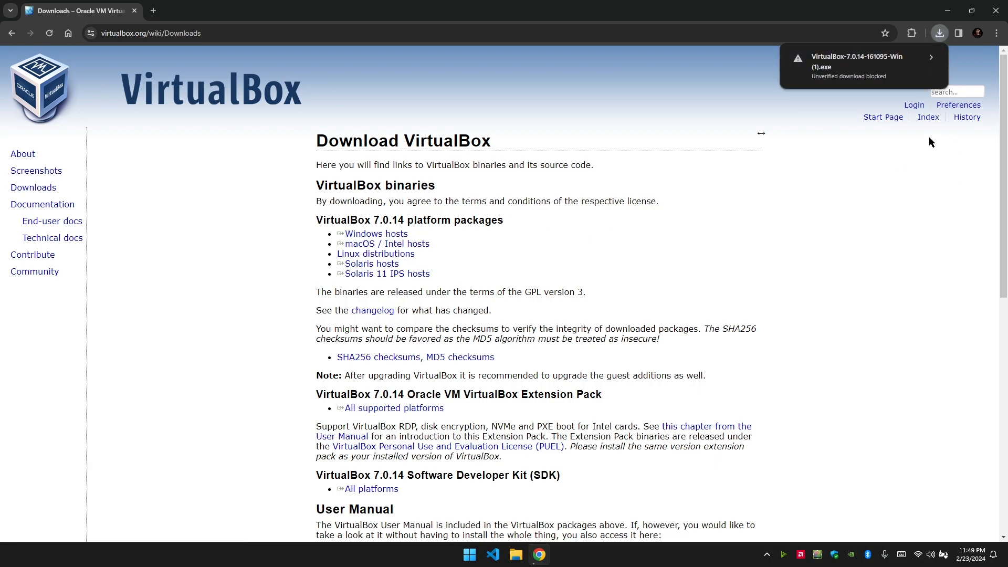
{"action": "left_click", "coordinate": [937, 60]}
Cancel the VirtualBox installer downloads in Chrome's download history and show File Explorer's Downloads folder.
{"action": "left_click", "coordinate": [942, 38]}
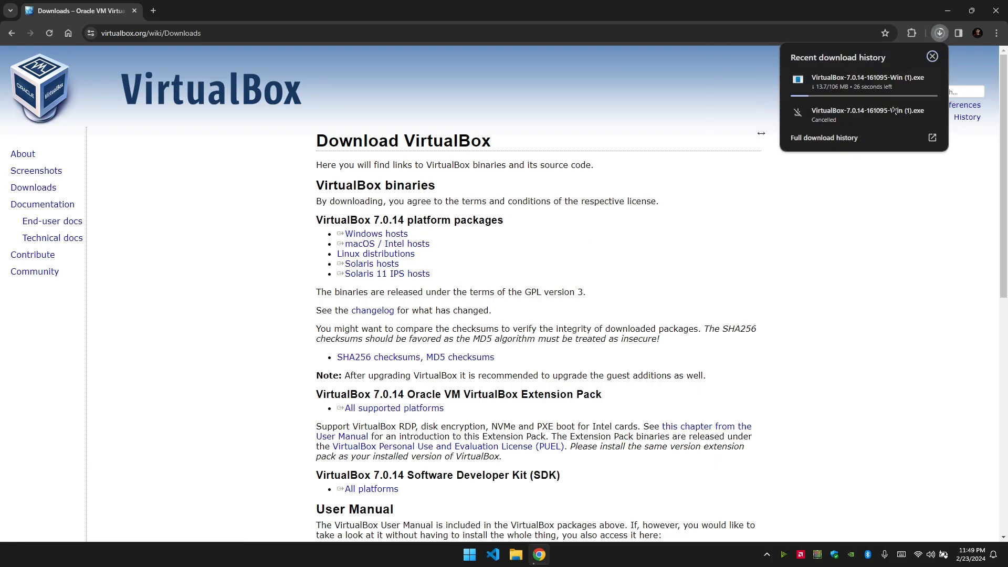
{"action": "left_click", "coordinate": [862, 139]}
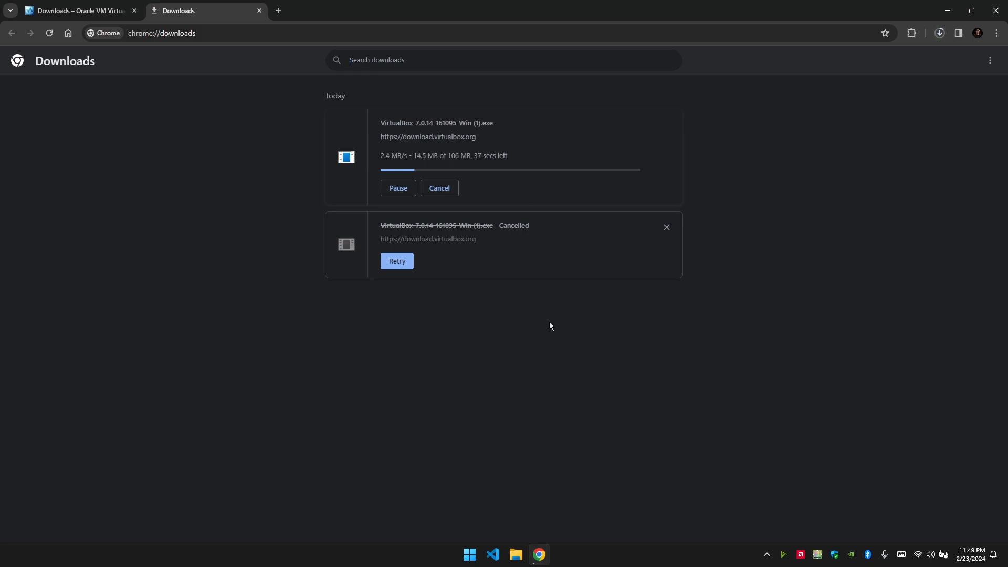
{"action": "left_click", "coordinate": [446, 192]}
{"action": "left_click", "coordinate": [516, 554]}
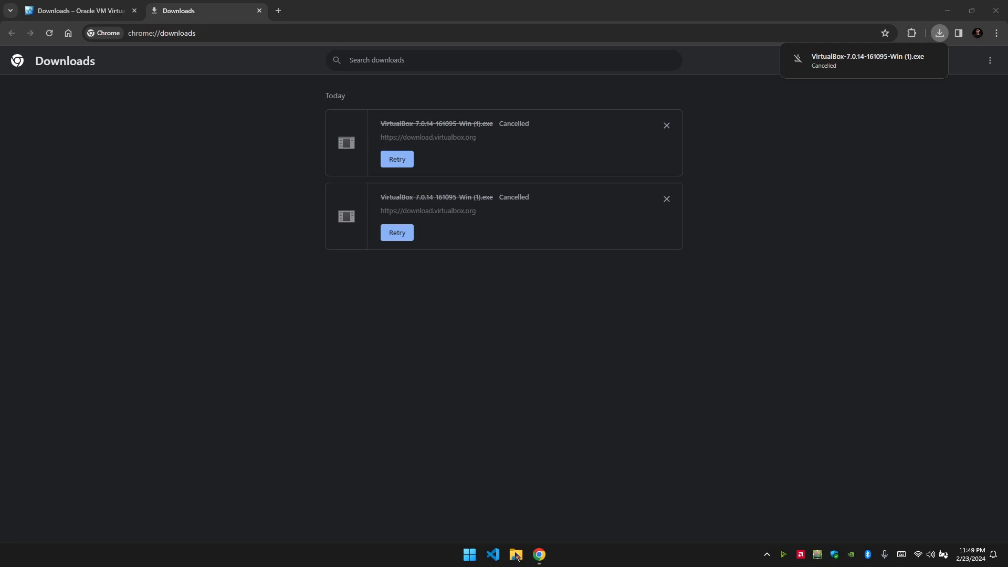
{"action": "left_click", "coordinate": [130, 242]}
Launch VirtualBox-7.0.14-161095-Win.exe from Downloads, quit its setup wizard, and close the Explorer window.
{"action": "left_click", "coordinate": [129, 229]}
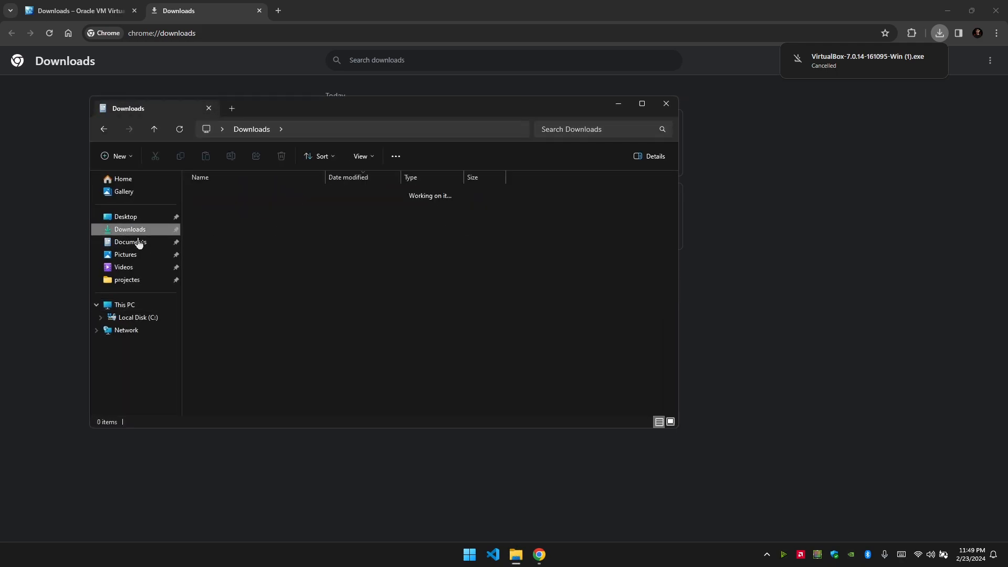
{"action": "left_click", "coordinate": [250, 296]}
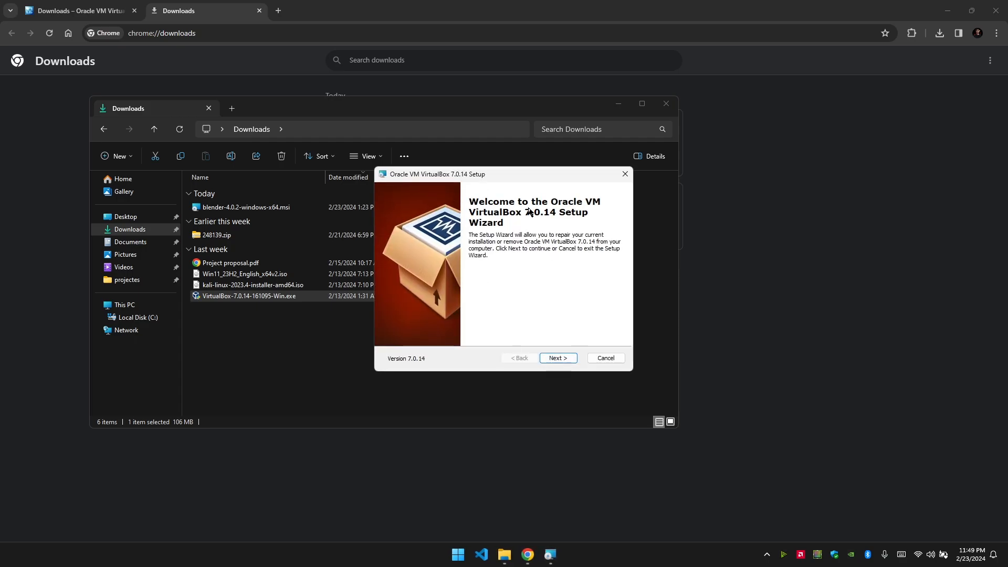
{"action": "left_click_drag", "start_coordinate": [480, 175], "coordinate": [431, 177]}
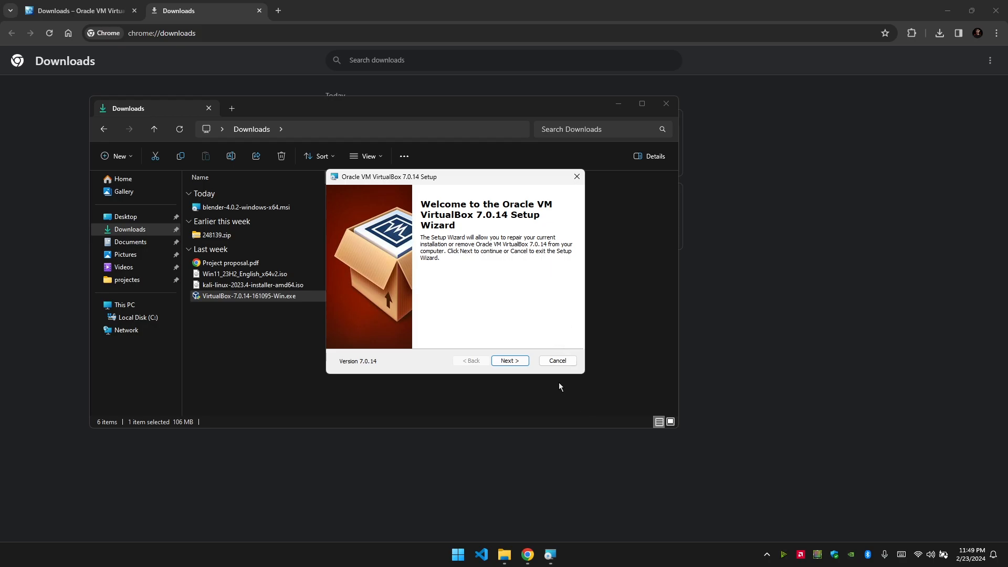
{"action": "left_click", "coordinate": [558, 360]}
{"action": "left_click", "coordinate": [488, 295]}
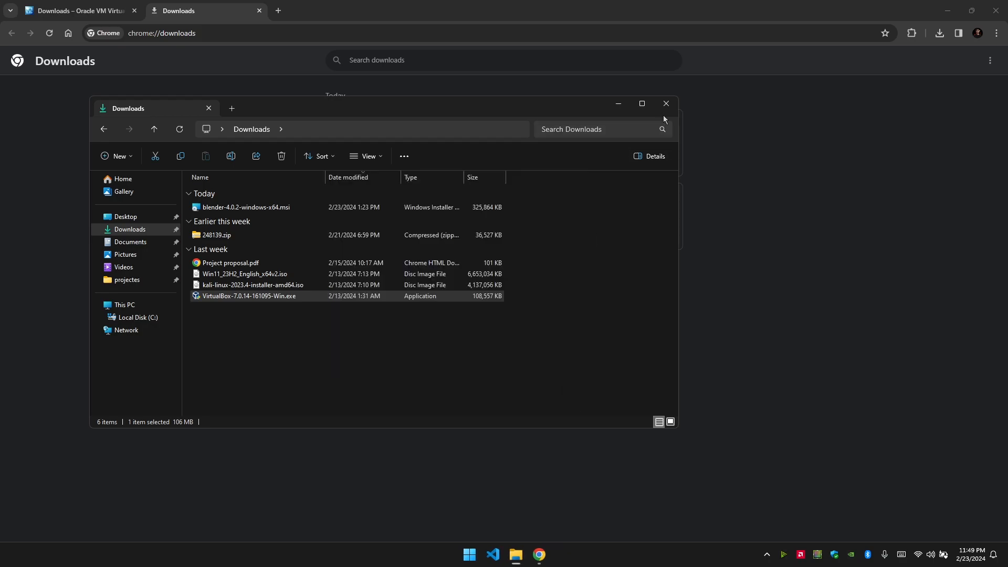
{"action": "left_click", "coordinate": [666, 104]}
Search for kali linux and start the 64-bit Kali 2023.4 installer ISO download from Installer Images.
{"action": "left_click", "coordinate": [277, 10]}
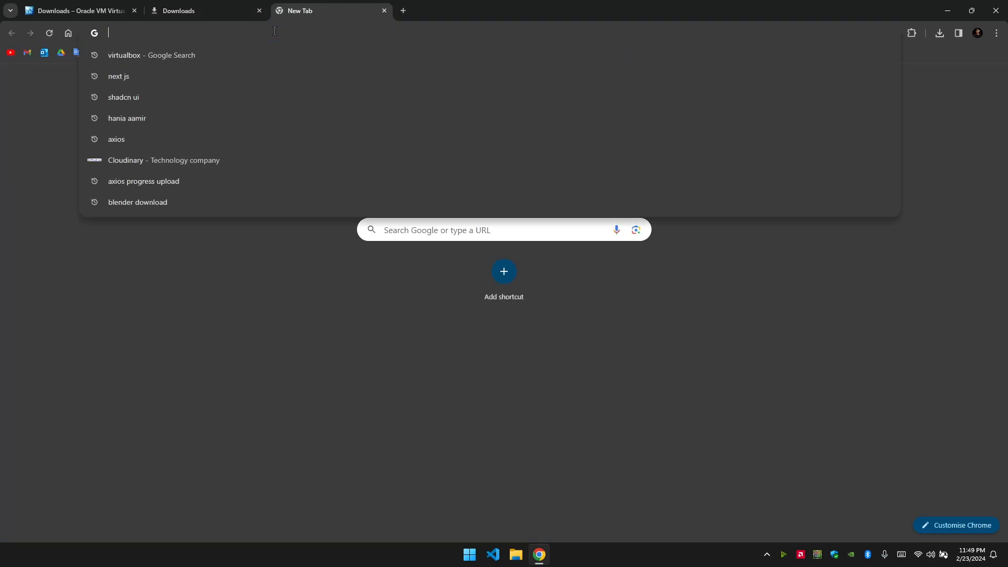
{"action": "type", "text": "k"}
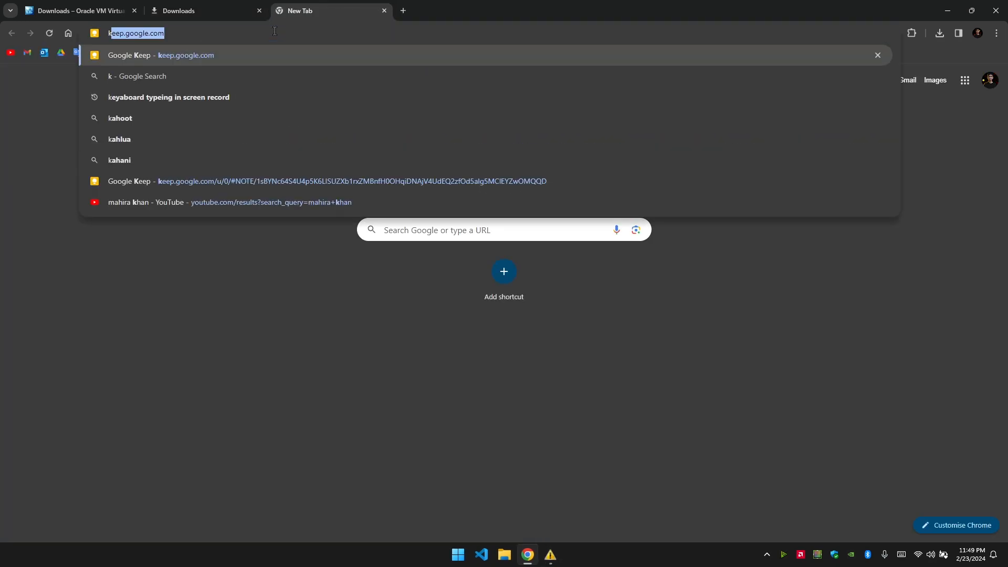
{"action": "type", "text": "ali"}
{"action": "left_click", "coordinate": [323, 76]}
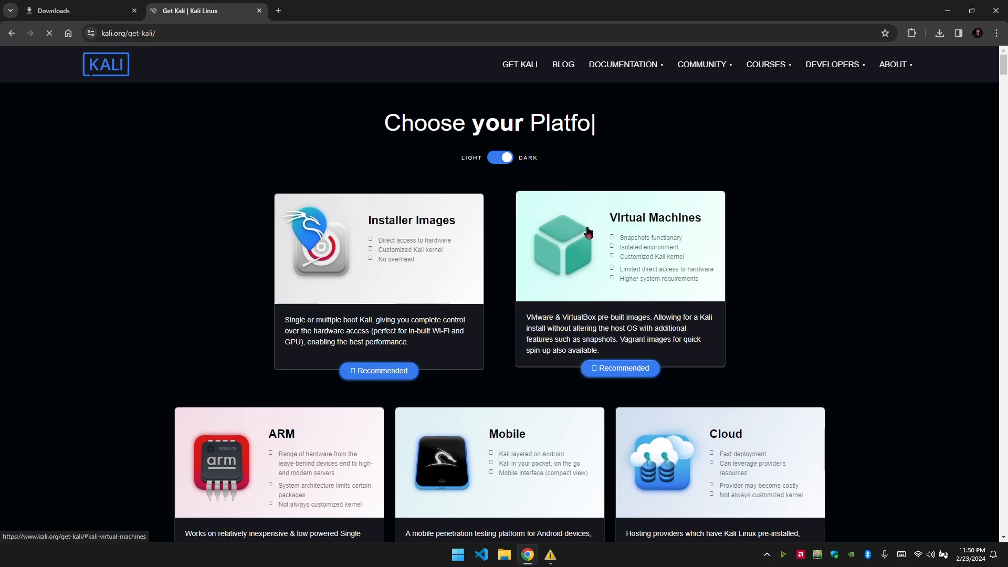
{"action": "left_click", "coordinate": [373, 274]}
{"action": "scroll", "coordinate": [399, 266], "scroll_direction": "down", "scroll_amount": 3}
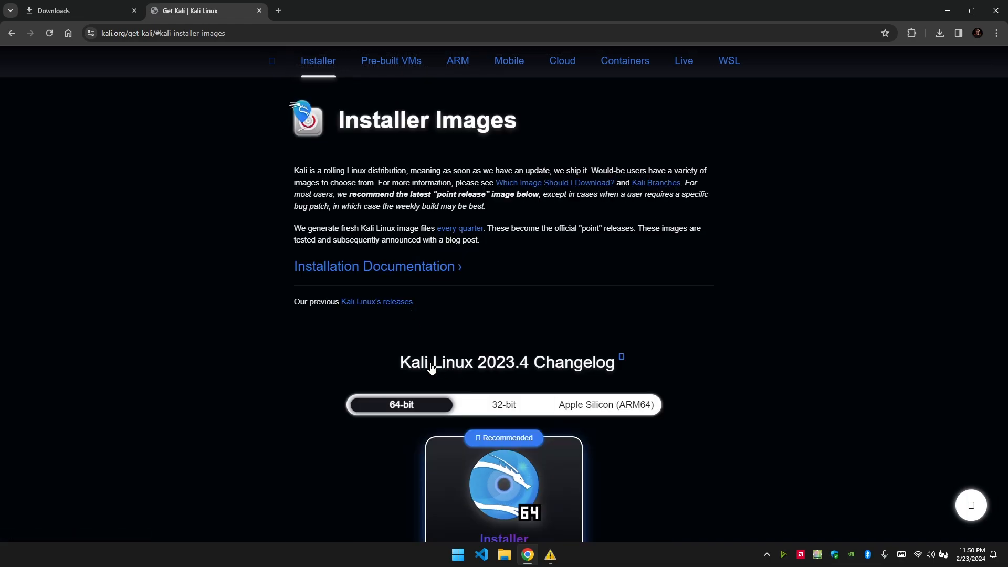
{"action": "scroll", "coordinate": [435, 372], "scroll_direction": "down", "scroll_amount": 3}
{"action": "left_click", "coordinate": [449, 420]}
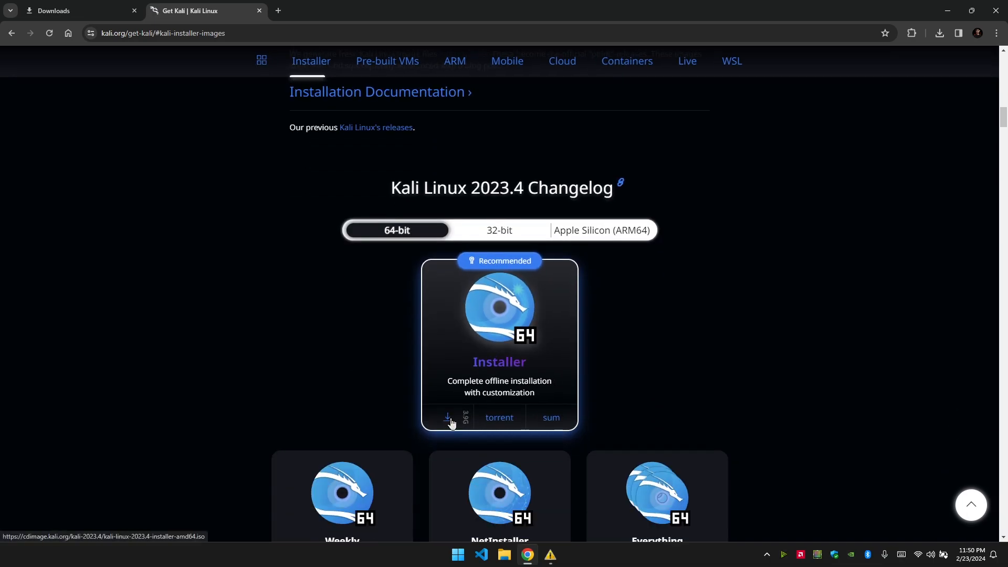
Cancel the kali-linux-2023.4-installer-amd64 (1).iso download on Chrome's downloads page.
{"action": "left_click", "coordinate": [79, 11]}
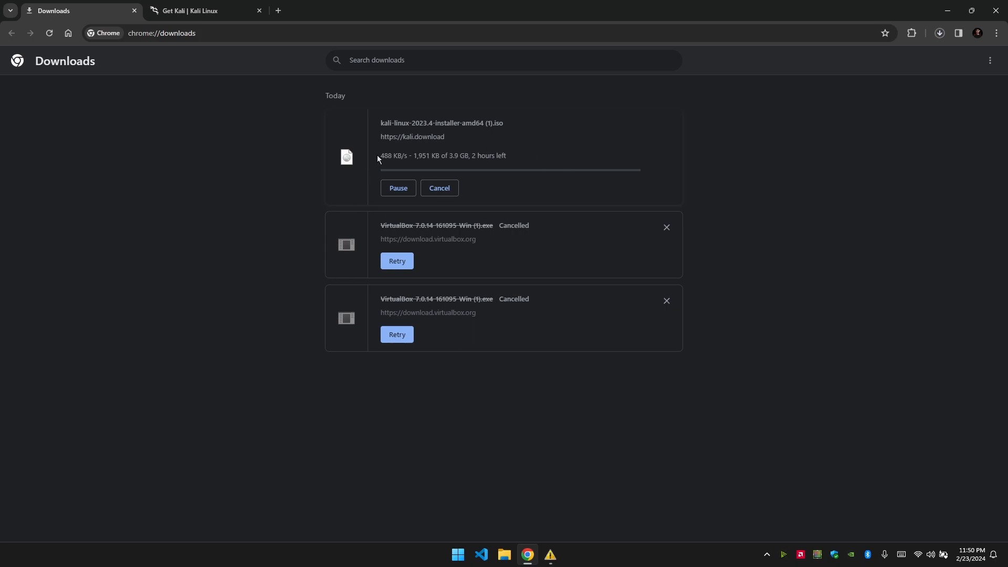
{"action": "left_click", "coordinate": [438, 189]}
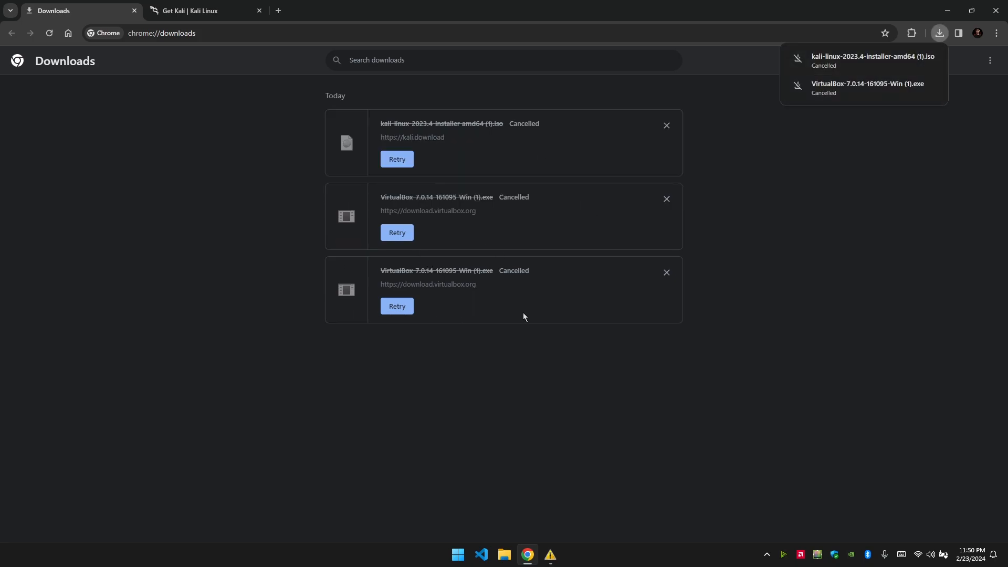
{"action": "left_click", "coordinate": [550, 559]}
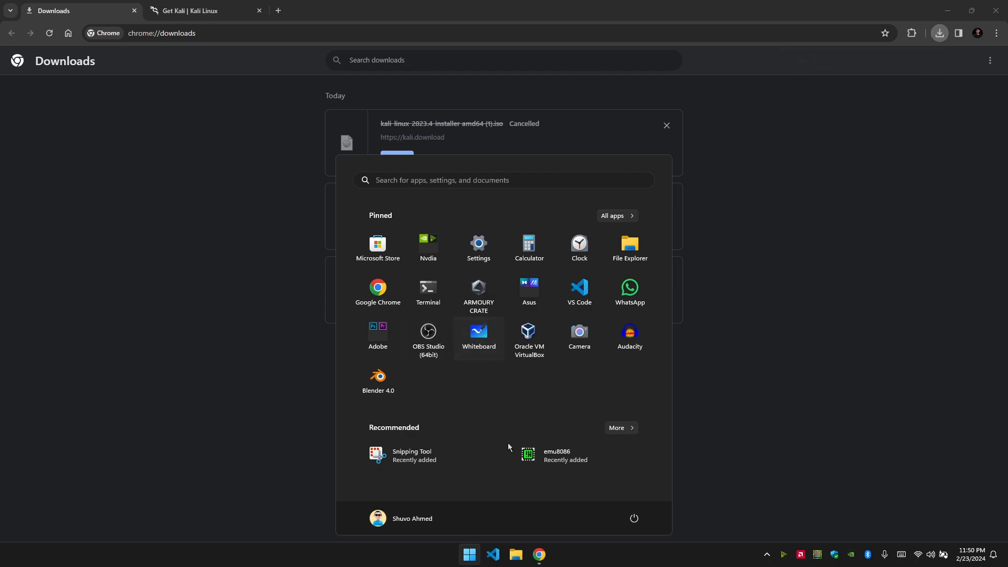
Select the Kali Linux 2023.4 installer ISO in File Explorer's Downloads folder.
{"action": "left_click", "coordinate": [515, 558]}
{"action": "left_click", "coordinate": [129, 229]}
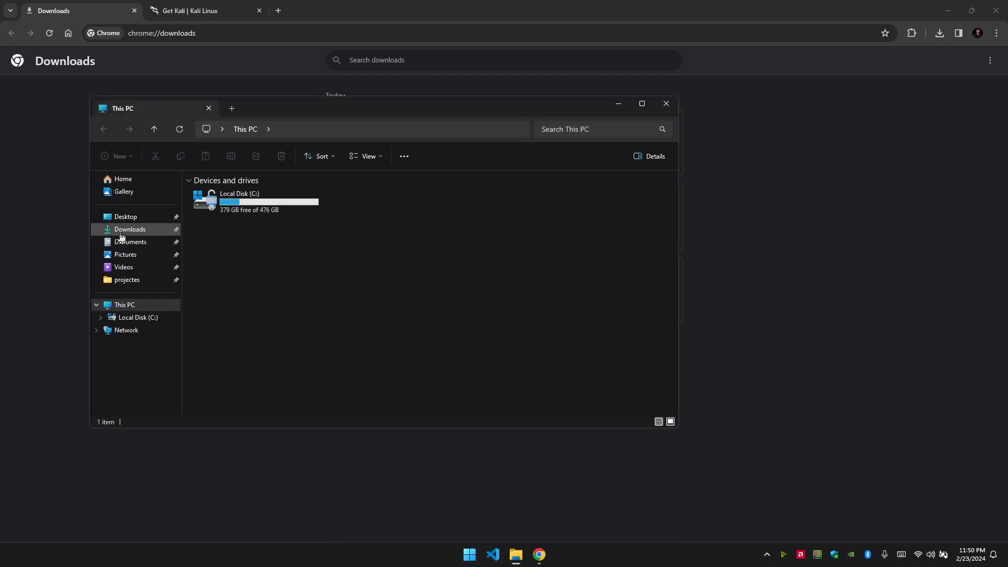
{"action": "left_click", "coordinate": [262, 285]}
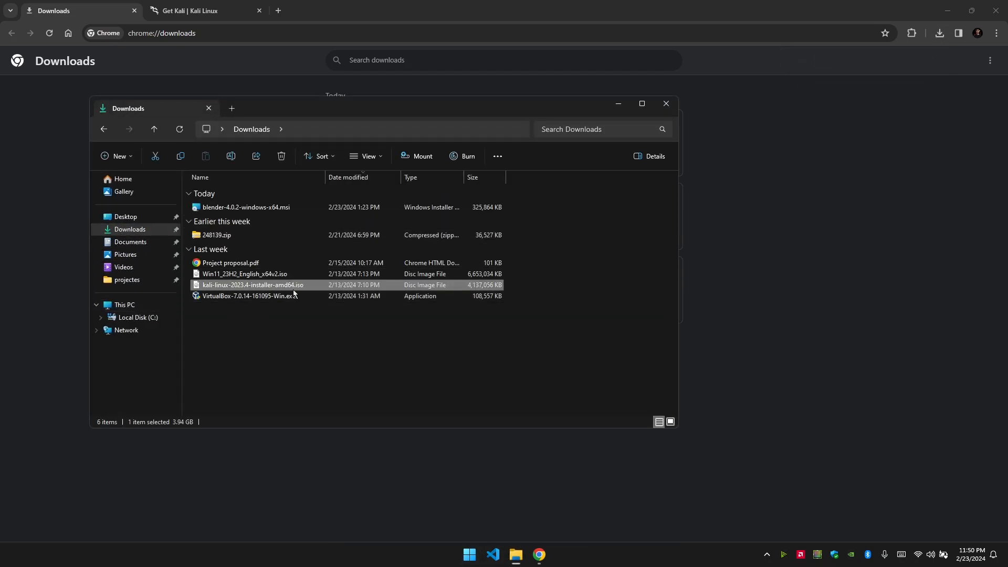
Launch Oracle VM VirtualBox Manager from the Oracle VM VirtualBox folder in All apps.
{"action": "left_click", "coordinate": [476, 558]}
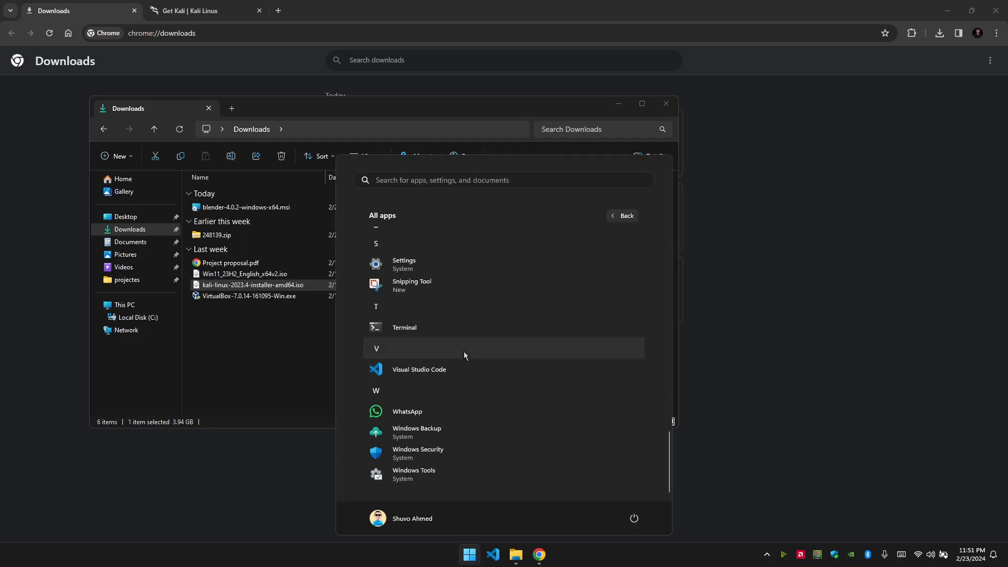
{"action": "scroll", "coordinate": [465, 352], "scroll_direction": "up", "scroll_amount": 5}
{"action": "left_click", "coordinate": [401, 417]}
{"action": "left_click", "coordinate": [420, 452]}
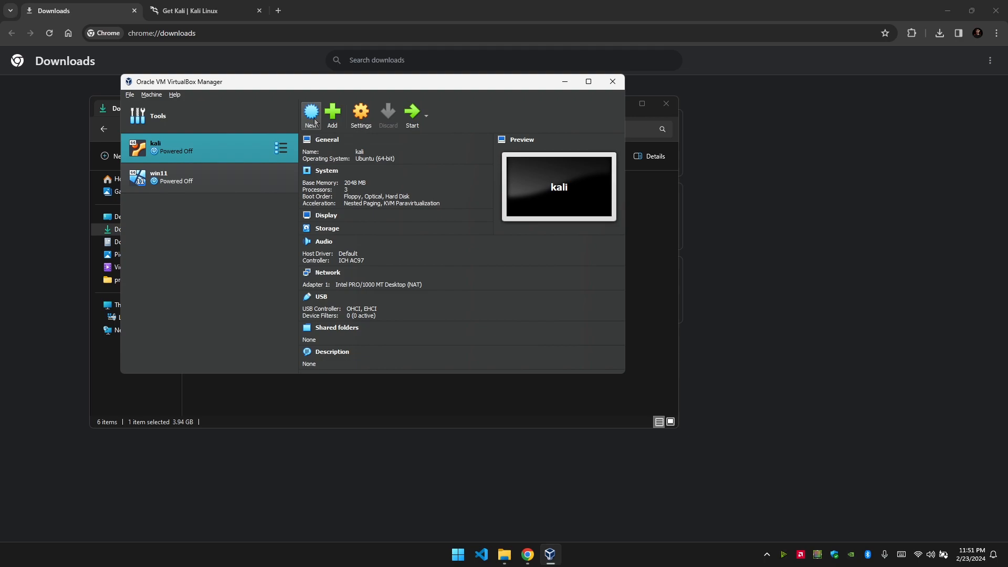
Start a new machine named kali_linux using kali-linux-2023.4-installer-amd64.iso as its ISO.
{"action": "left_click", "coordinate": [313, 121]}
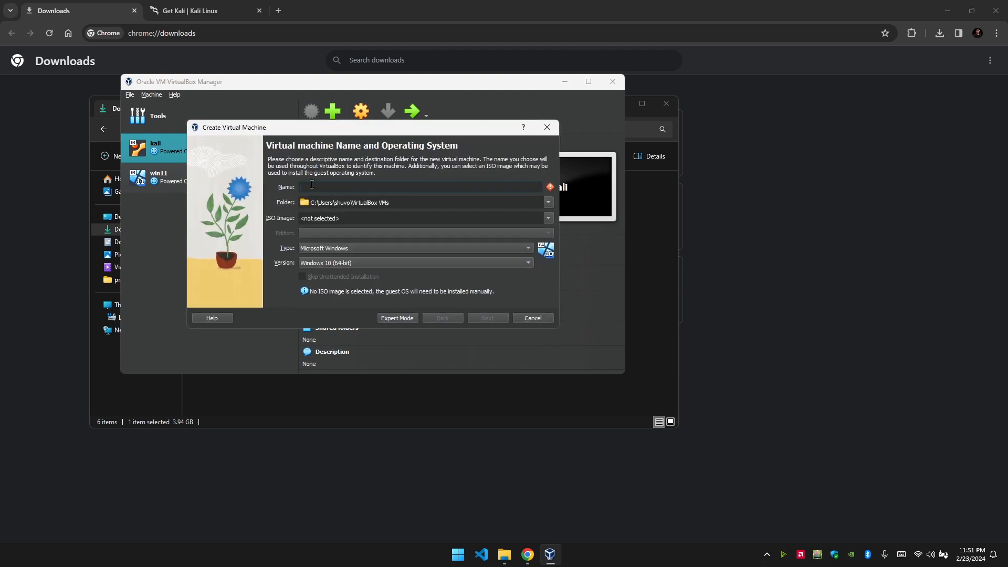
{"action": "type", "text": "kali_linux"}
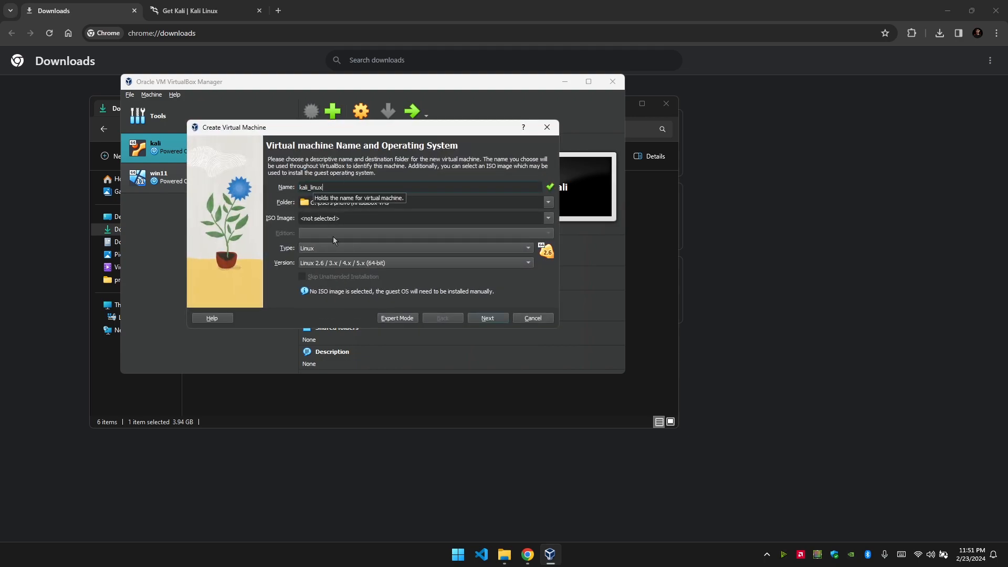
{"action": "left_click", "coordinate": [548, 217]}
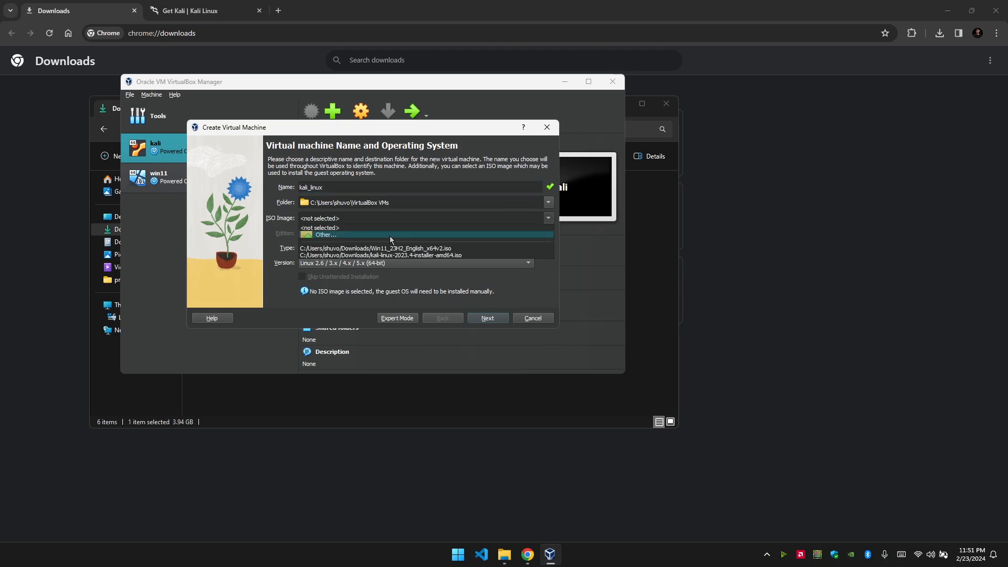
{"action": "left_click", "coordinate": [389, 235]}
{"action": "left_click", "coordinate": [313, 246]}
{"action": "double_click", "coordinate": [313, 246]}
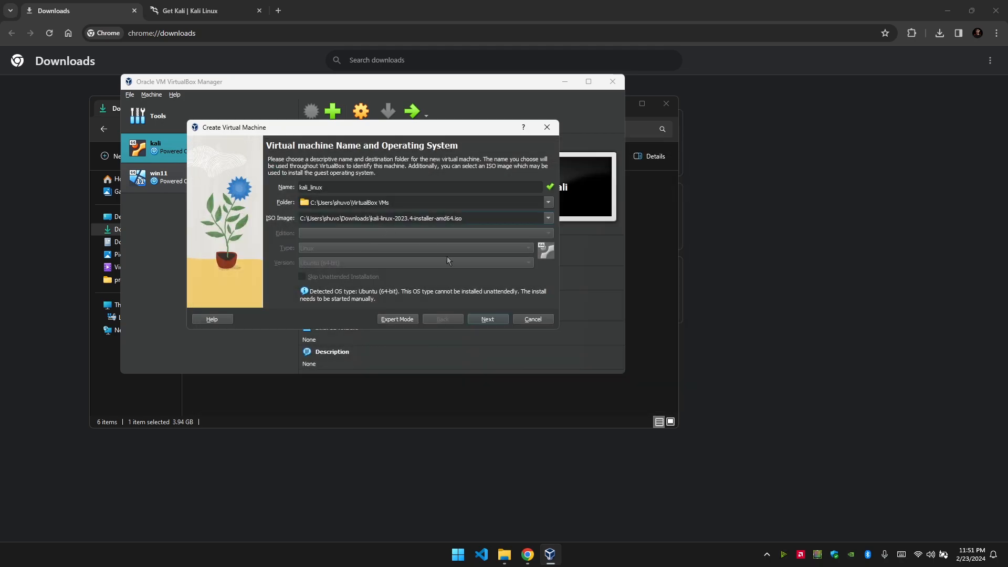
Keep 2048 MB memory, give it 4 processors, keep the 25 GB disk, and reach the summary.
{"action": "left_click", "coordinate": [485, 319]}
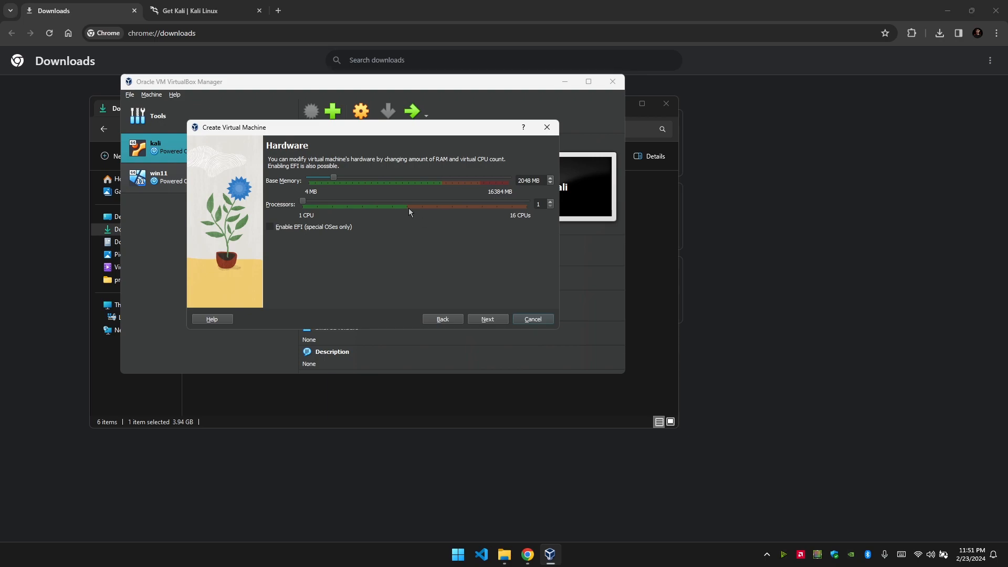
{"action": "left_click_drag", "start_coordinate": [304, 205], "coordinate": [318, 204]}
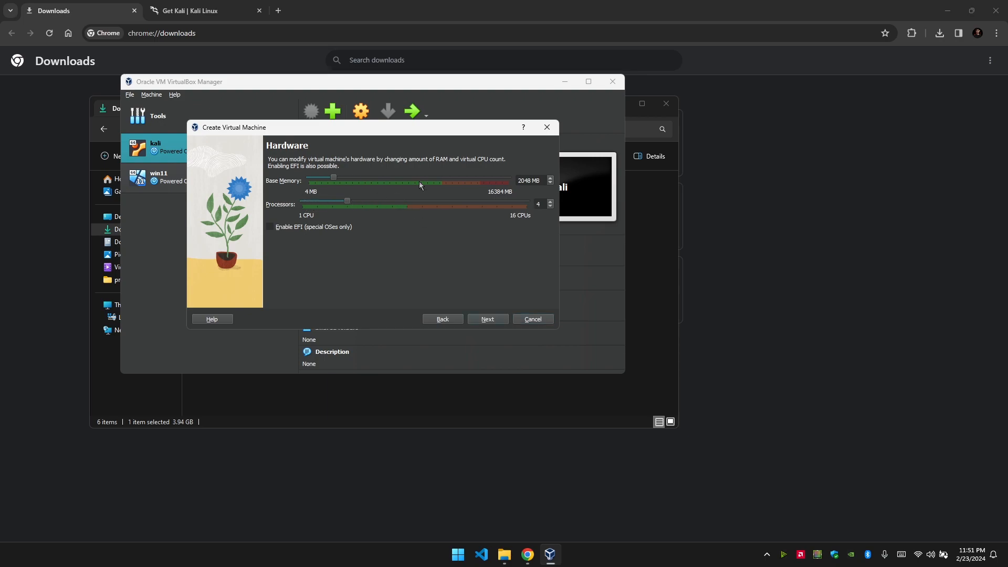
{"action": "left_click", "coordinate": [489, 319]}
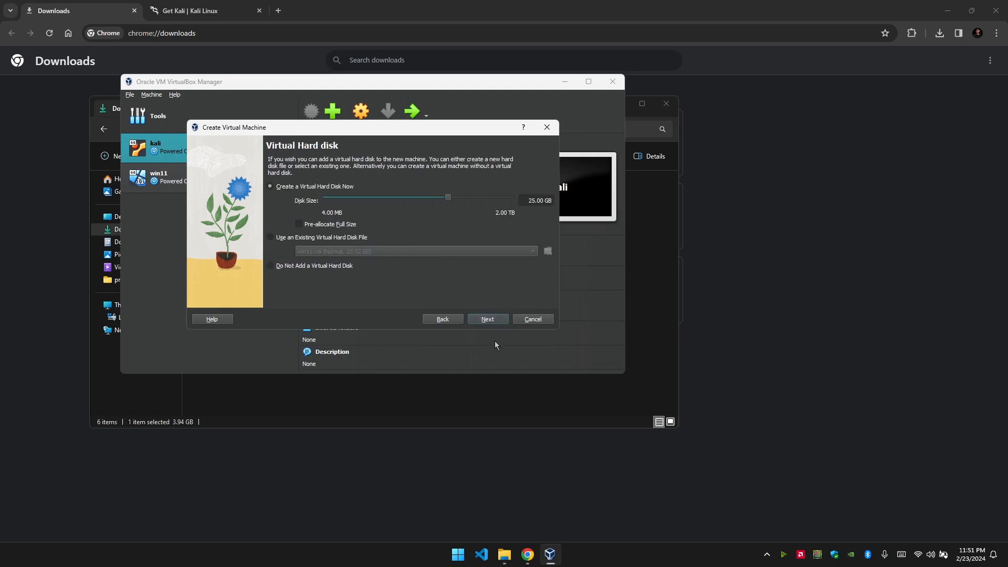
{"action": "left_click", "coordinate": [488, 320]}
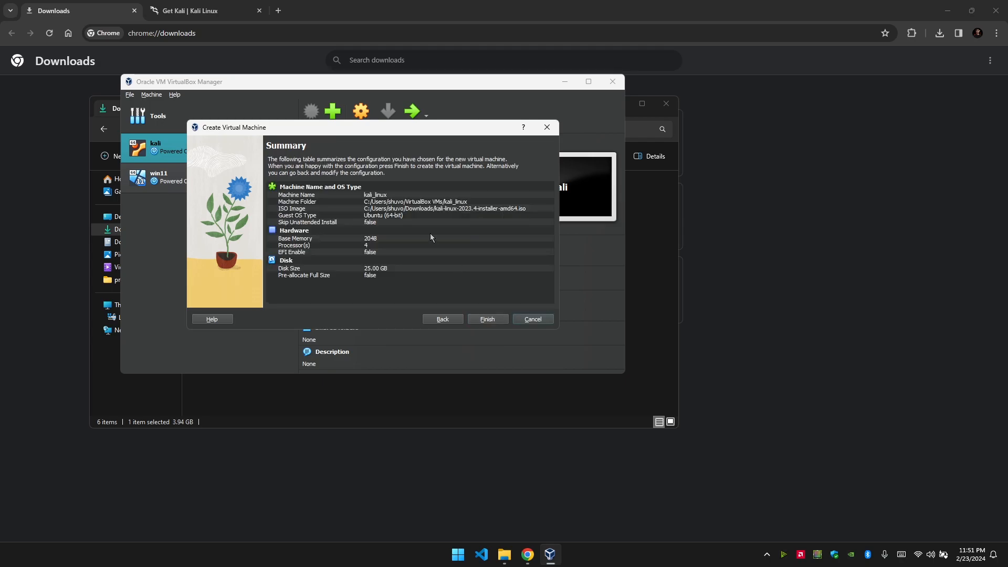
Create the kali_linux machine and enlarge its running window showing the Kali installer menu.
{"action": "left_click", "coordinate": [488, 319]}
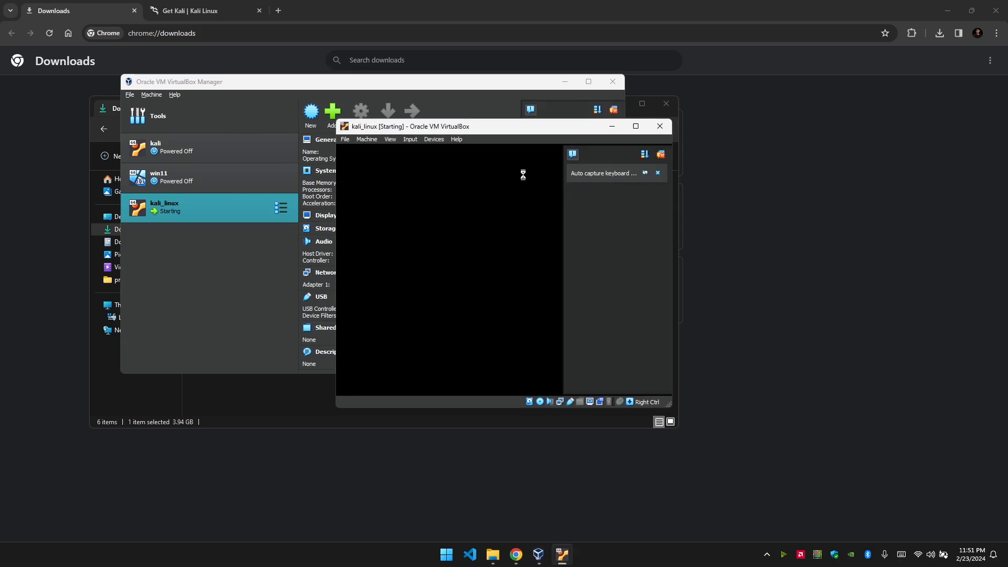
{"action": "left_click_drag", "start_coordinate": [495, 344], "coordinate": [748, 441]}
Start the Kali Graphical install and enlarge the VM window, clearing its notifications.
{"action": "left_click", "coordinate": [735, 111]}
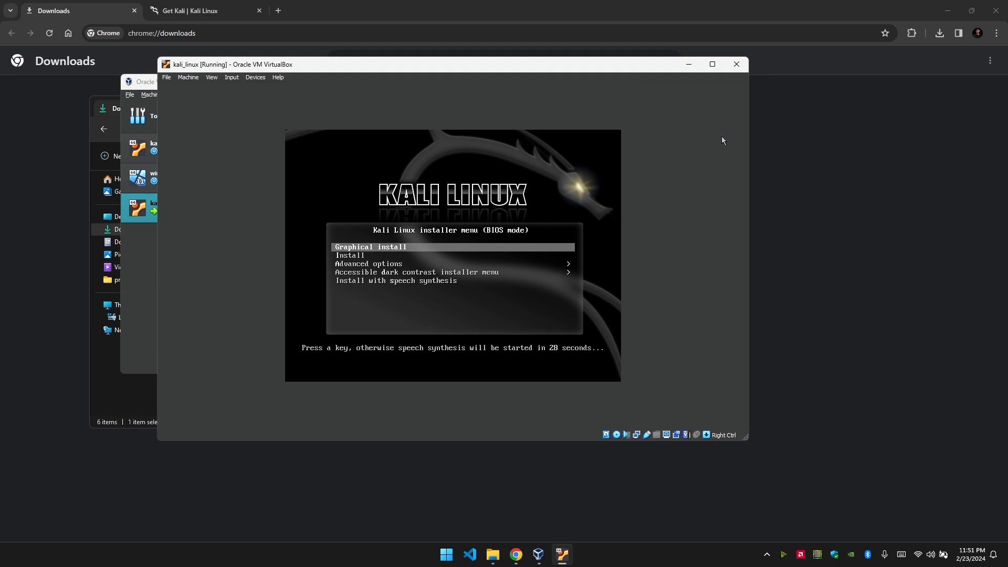
{"action": "left_click", "coordinate": [382, 251]}
{"action": "key", "text": "Return"}
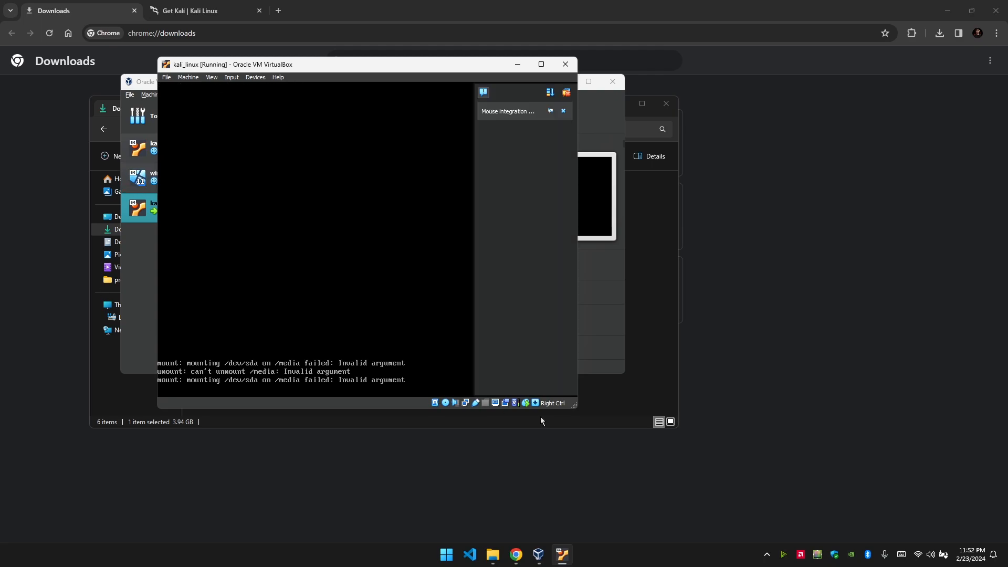
{"action": "left_click_drag", "start_coordinate": [577, 406], "coordinate": [764, 476]}
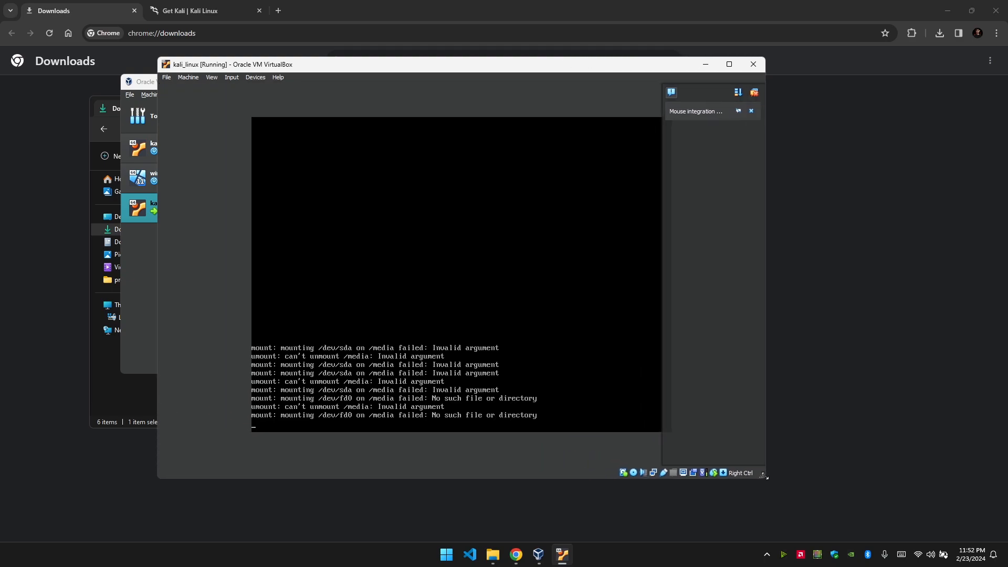
{"action": "left_click", "coordinate": [754, 97]}
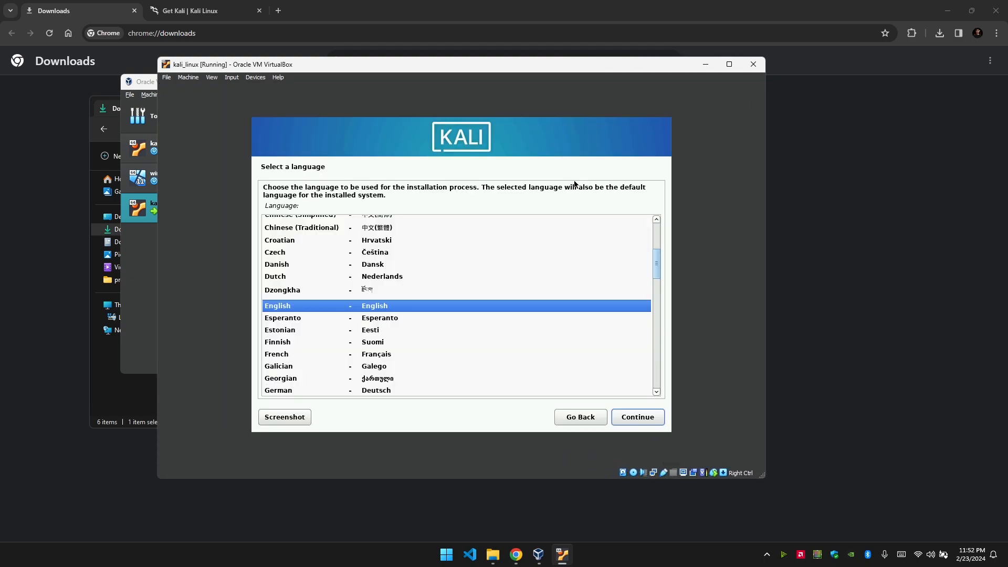
Accept English, United States and the American English keyboard, then maximize the VM window.
{"action": "left_click", "coordinate": [637, 417]}
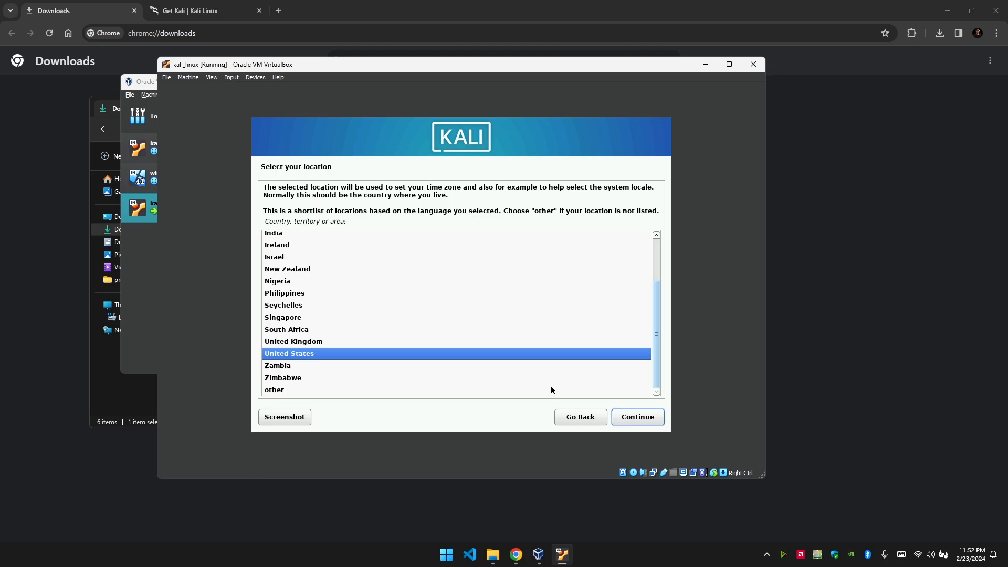
{"action": "left_click", "coordinate": [637, 417]}
{"action": "left_click", "coordinate": [637, 417]}
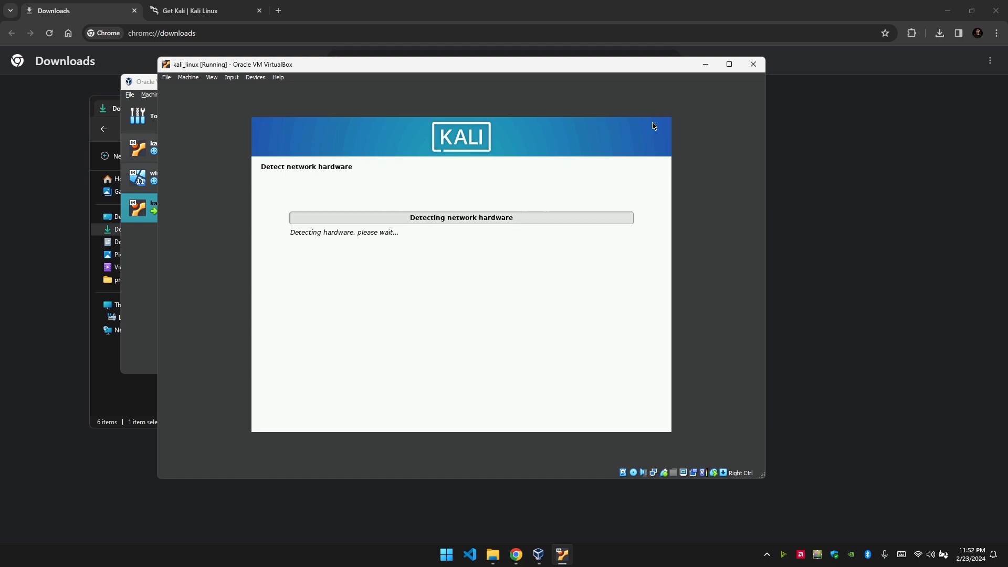
{"action": "left_click", "coordinate": [729, 64]}
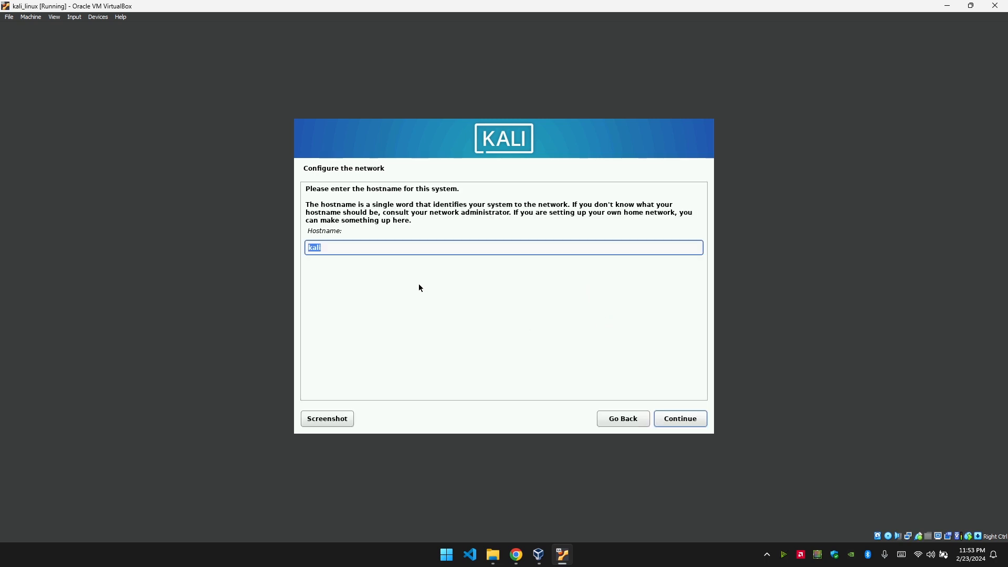
Keep kali as hostname, leave the domain blank, and accept the user's full name and username.
{"action": "left_click", "coordinate": [672, 418]}
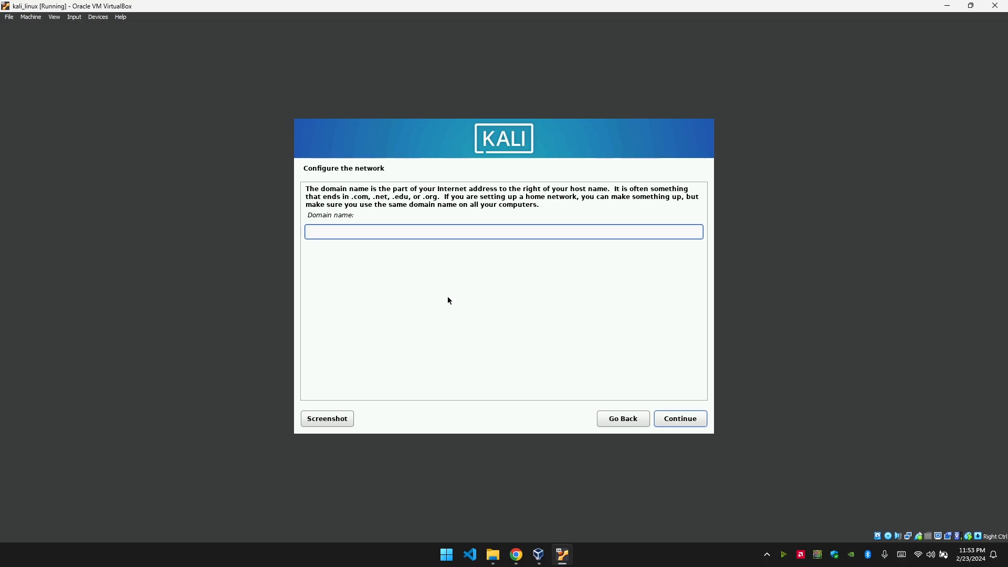
{"action": "left_click", "coordinate": [681, 424]}
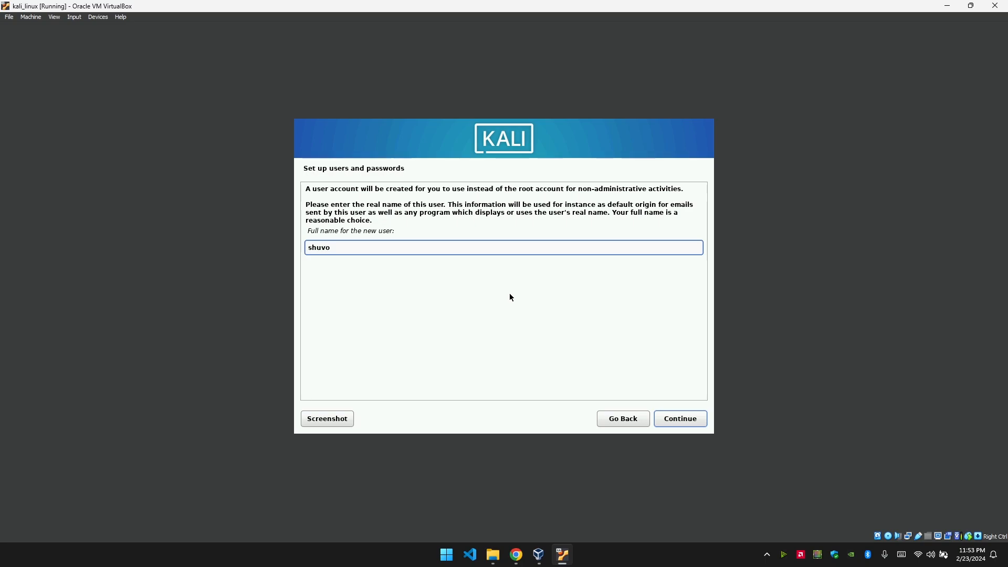
{"action": "left_click", "coordinate": [690, 423]}
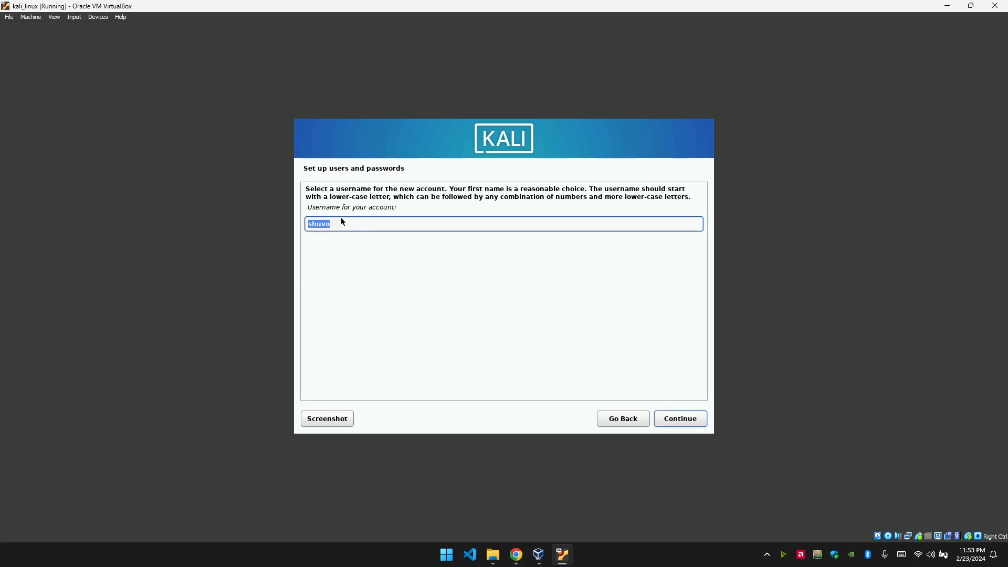
{"action": "left_click", "coordinate": [679, 421]}
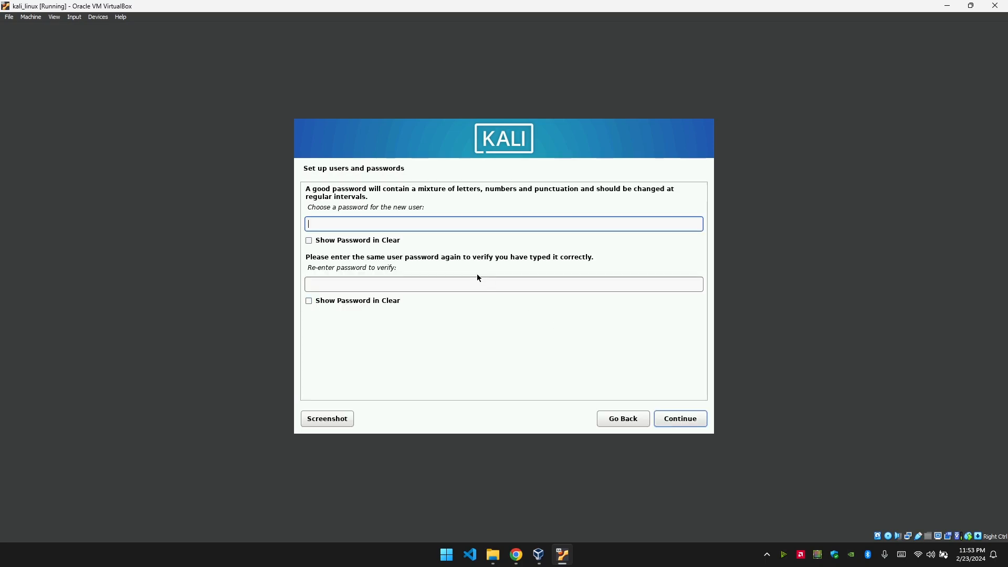
Enter and confirm the user's password, then accept Eastern as the time zone.
{"action": "type", "text": "•••••••••"}
{"action": "left_click", "coordinate": [440, 283]}
{"action": "type", "text": "***"}
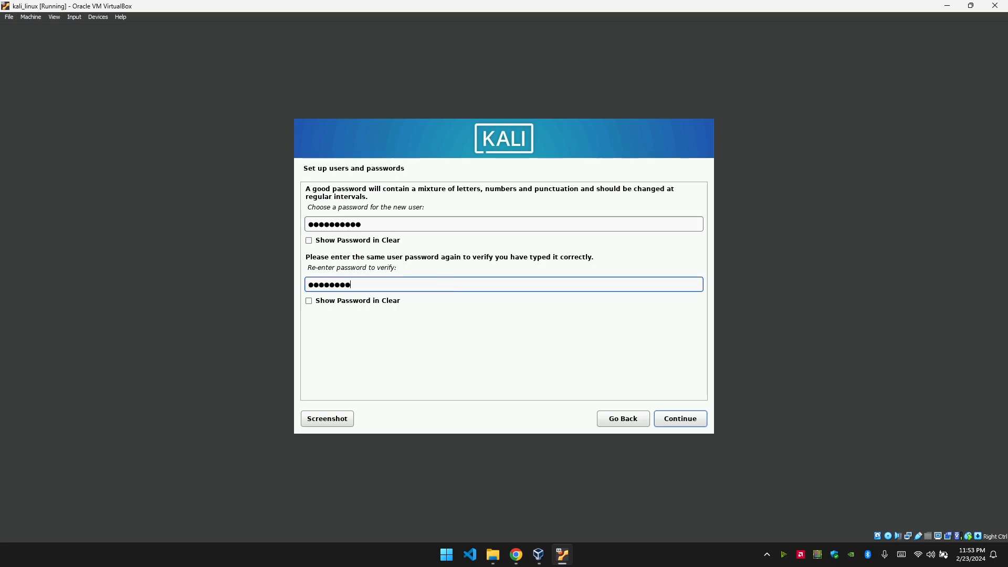
{"action": "left_click", "coordinate": [680, 419]}
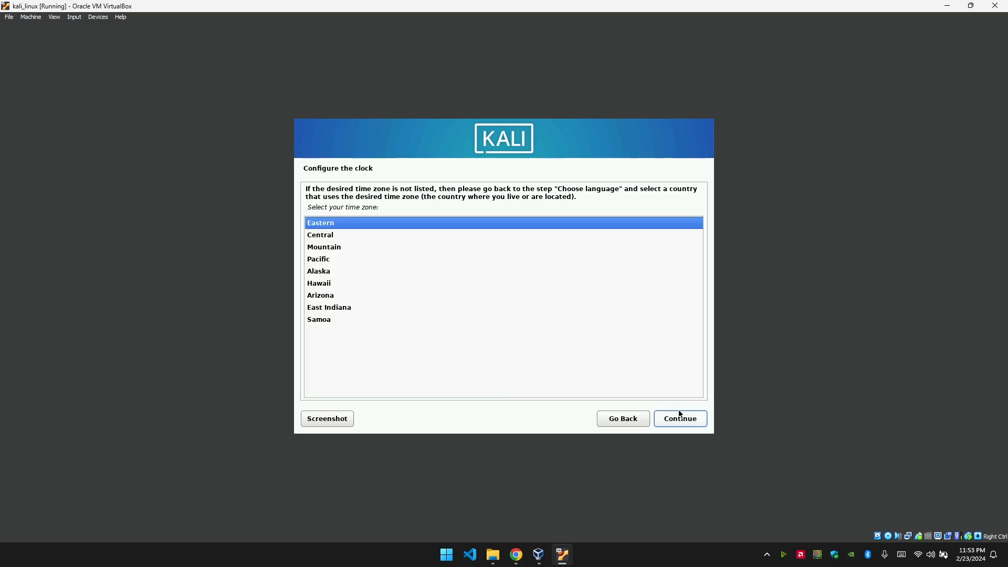
{"action": "left_click", "coordinate": [684, 422]}
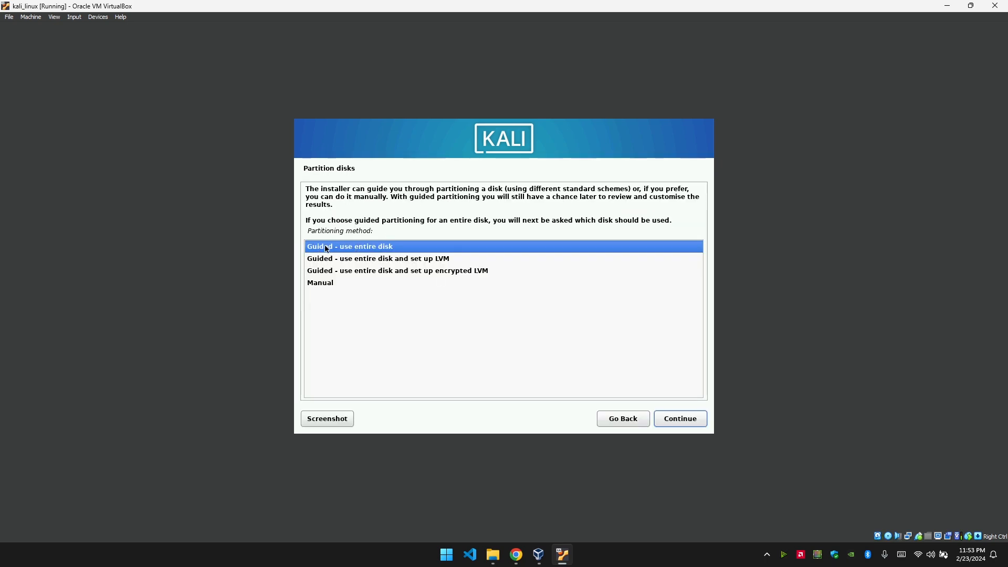
Guided-partition the 26.8 GB disk into a 25.8 GB ext4 root and 1.0 GB swap, writing changes.
{"action": "left_click", "coordinate": [681, 419]}
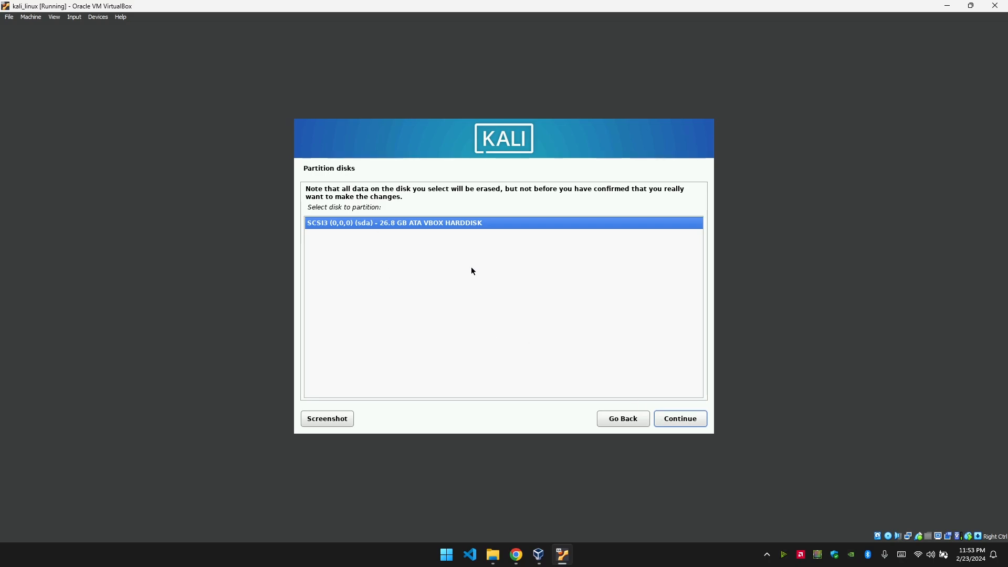
{"action": "left_click", "coordinate": [670, 418]}
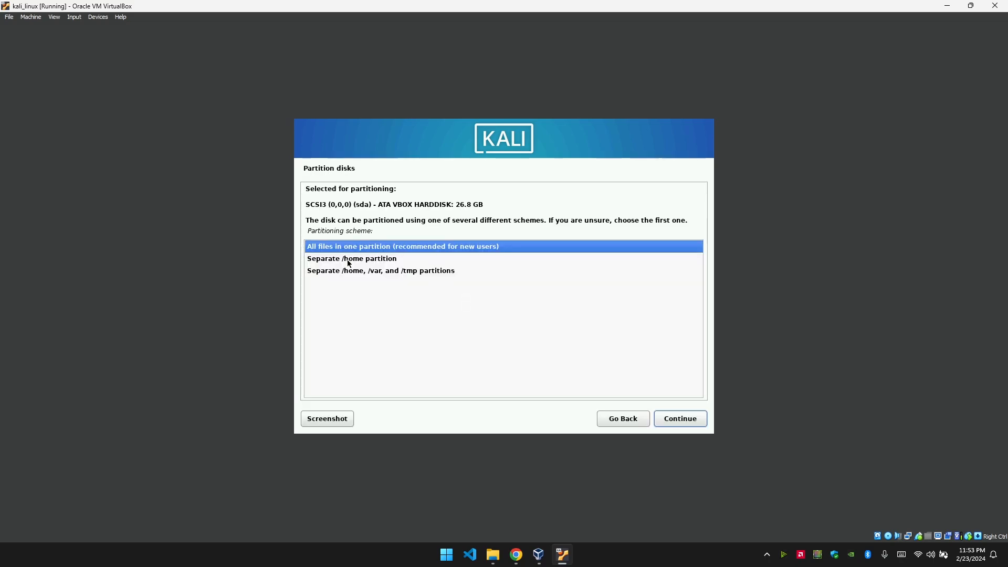
{"action": "left_click", "coordinate": [678, 420]}
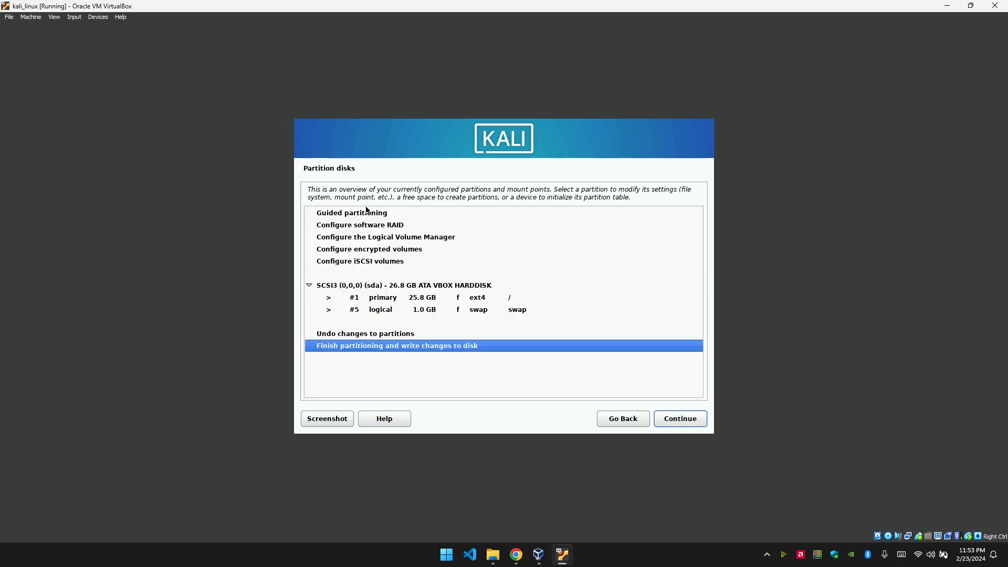
{"action": "left_click", "coordinate": [661, 418]}
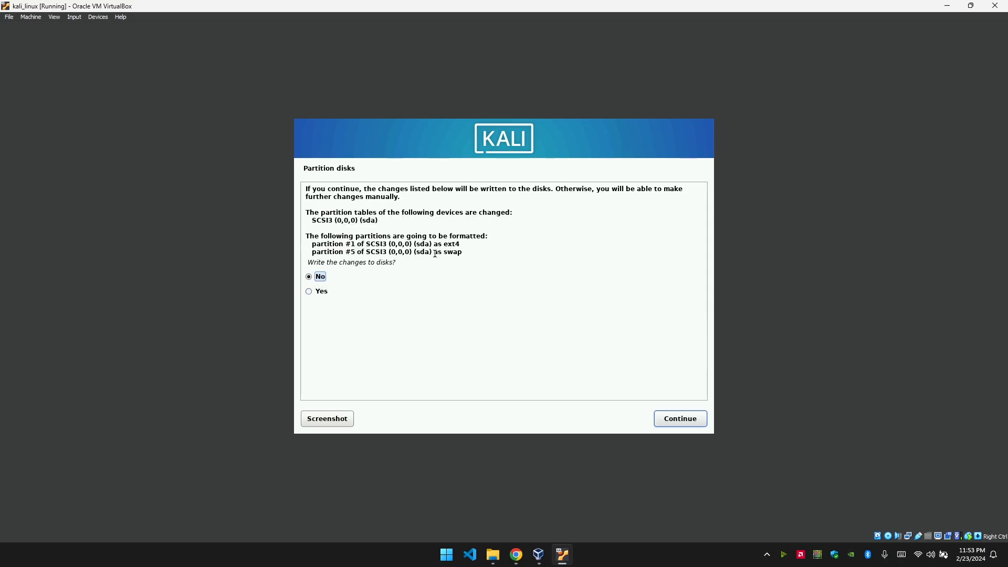
{"action": "left_click", "coordinate": [321, 292]}
{"action": "left_click", "coordinate": [670, 424]}
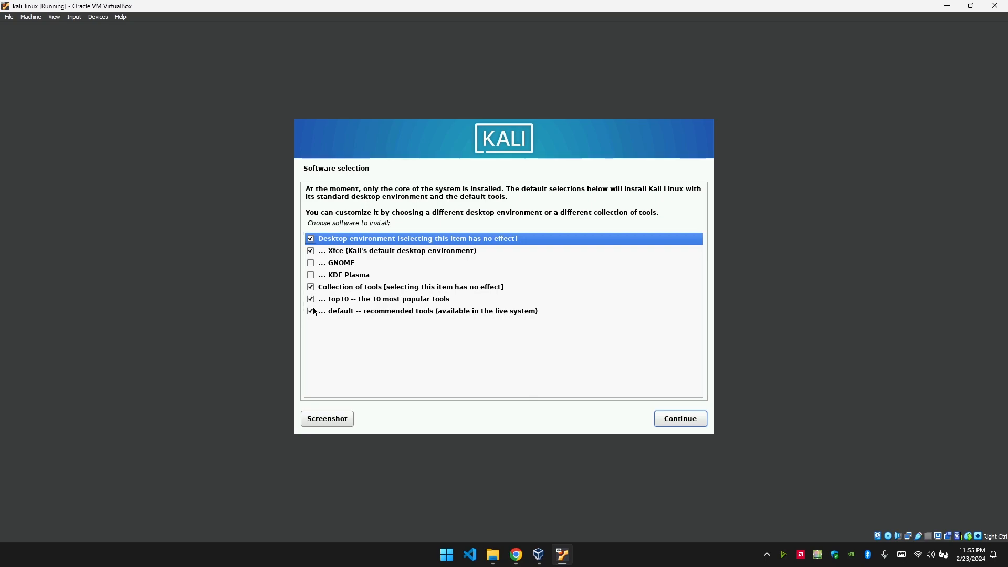
Deselect the Collection of tools, top10 and default tool sets, then begin software installation.
{"action": "left_click", "coordinate": [311, 287]}
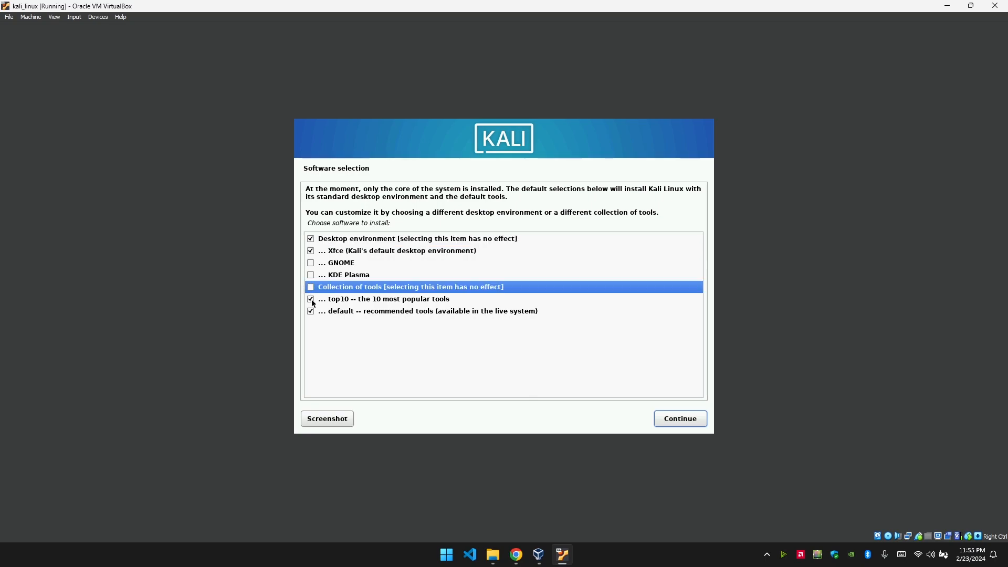
{"action": "left_click", "coordinate": [311, 300]}
{"action": "left_click", "coordinate": [311, 311]}
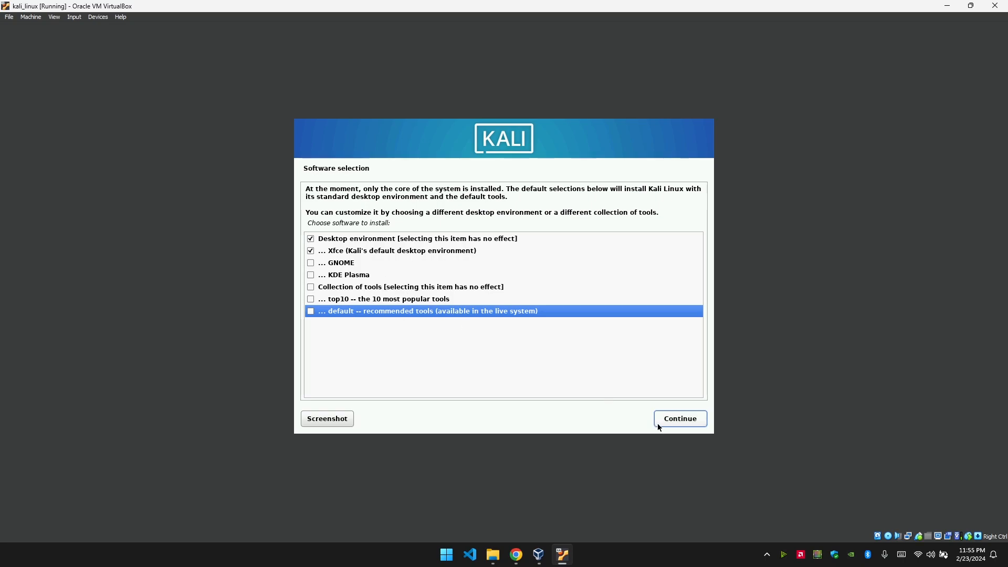
{"action": "left_click", "coordinate": [673, 423]}
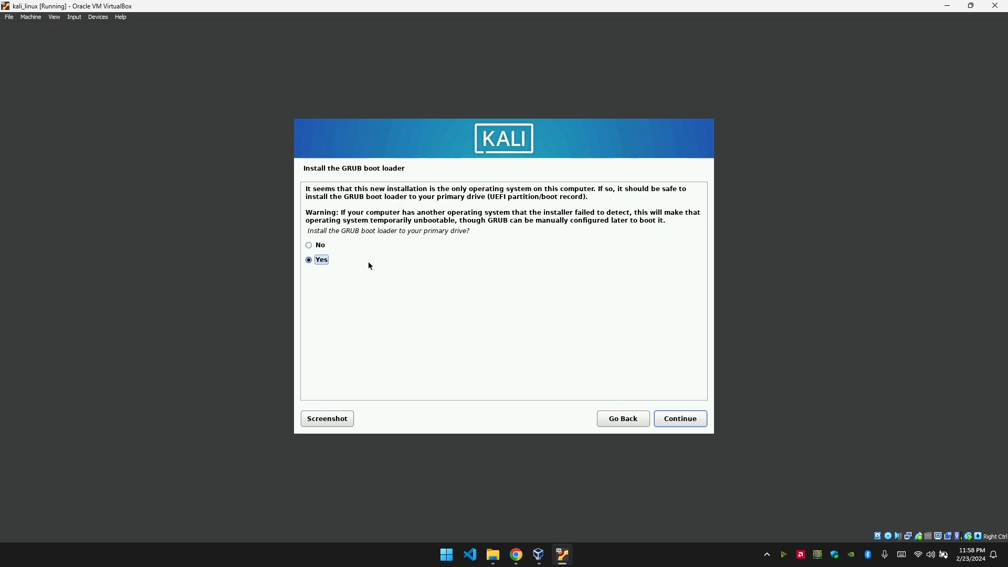
Install the GRUB boot loader onto /dev/sda and finish the installation to reboot.
{"action": "left_click", "coordinate": [686, 422]}
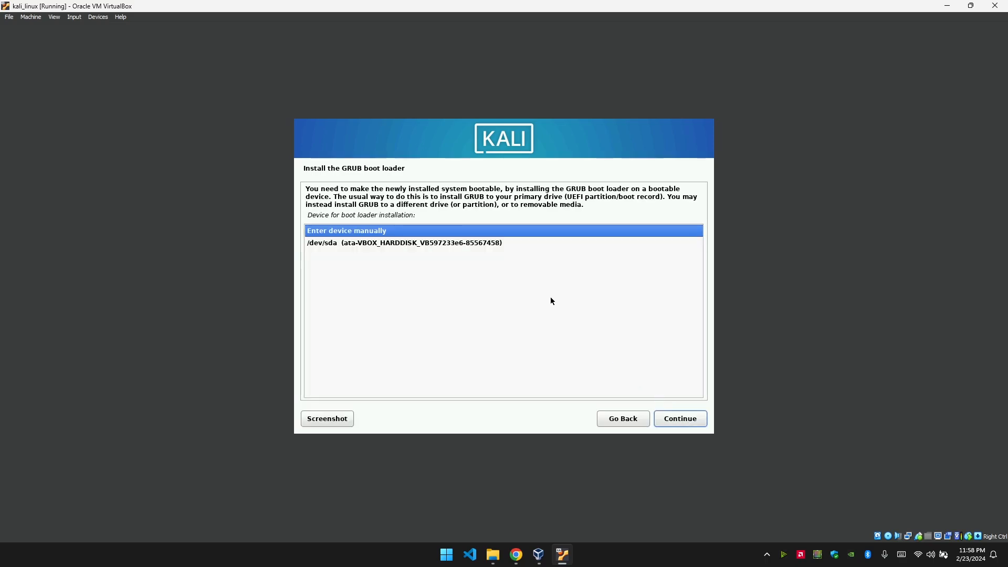
{"action": "left_click", "coordinate": [320, 245]}
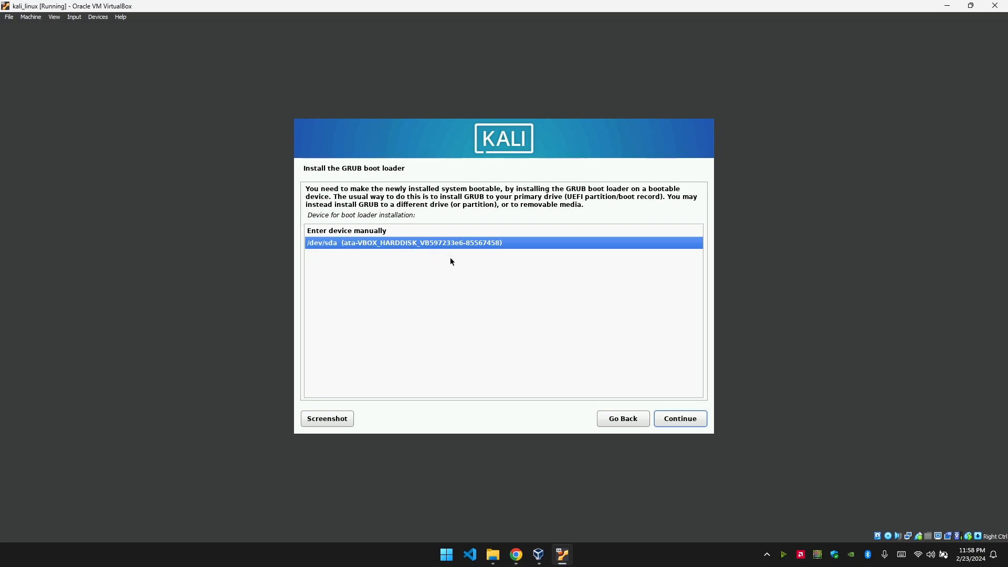
{"action": "left_click", "coordinate": [690, 420]}
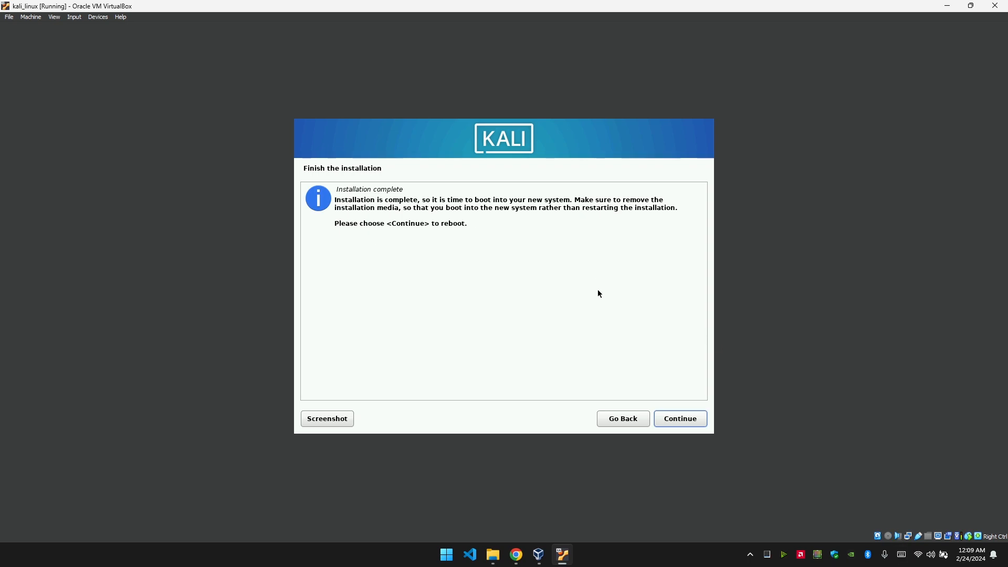
{"action": "left_click", "coordinate": [673, 421]}
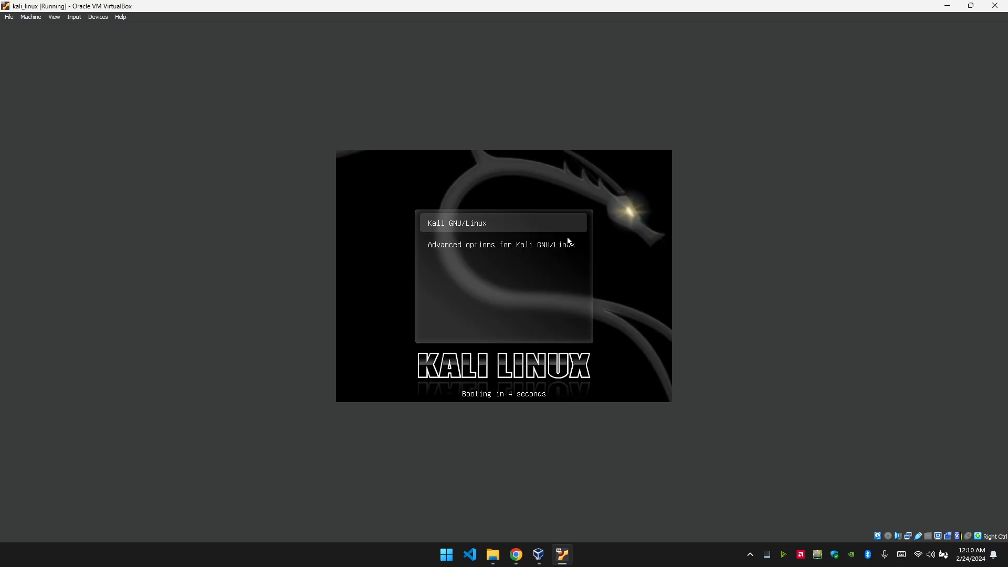
Boot Kali GNU/Linux from GRUB and log in with the user's username and password.
{"action": "key", "text": "Return"}
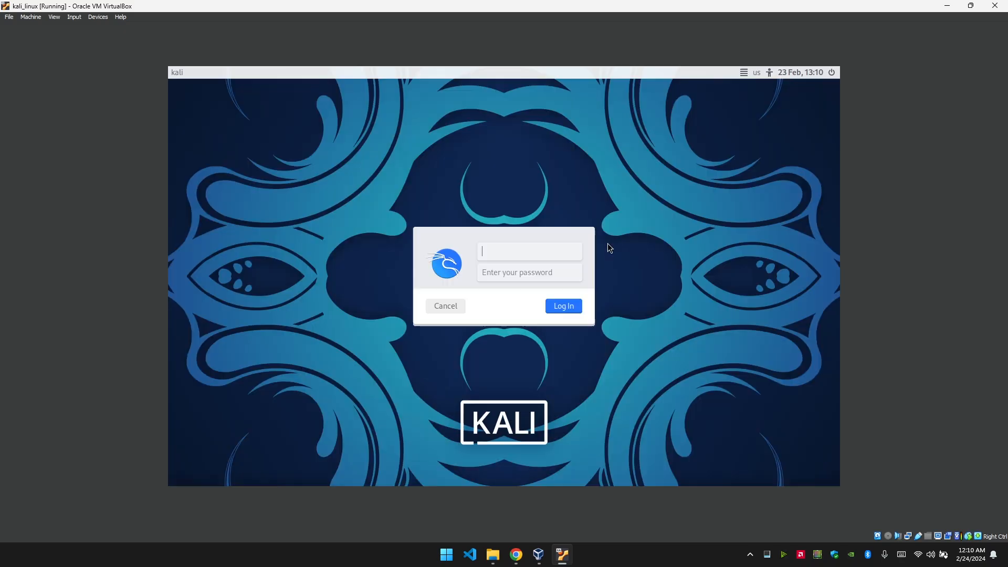
{"action": "type", "text": "shuvo"}
{"action": "left_click", "coordinate": [550, 272]}
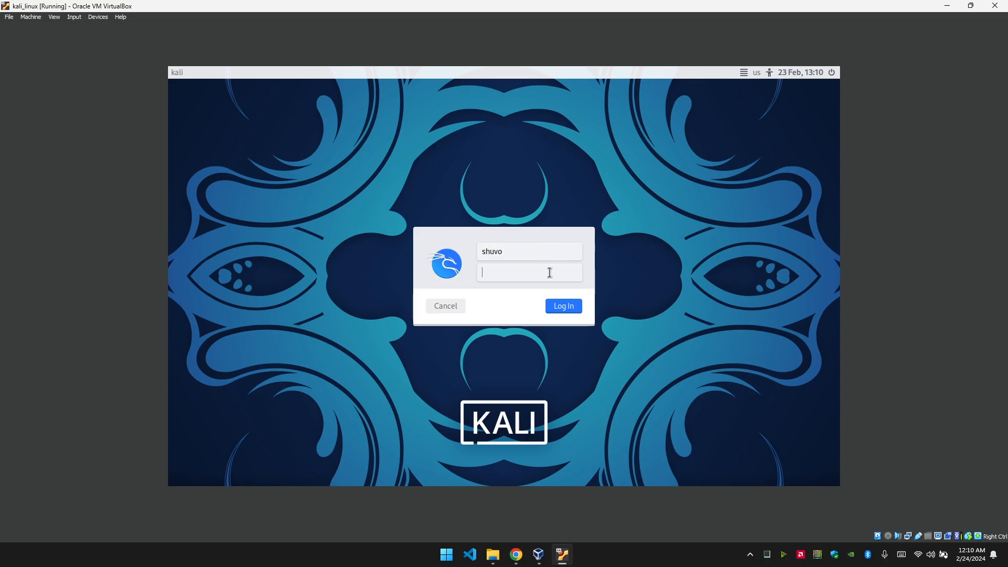
{"action": "type", "text": "**********"}
{"action": "key", "text": "Return"}
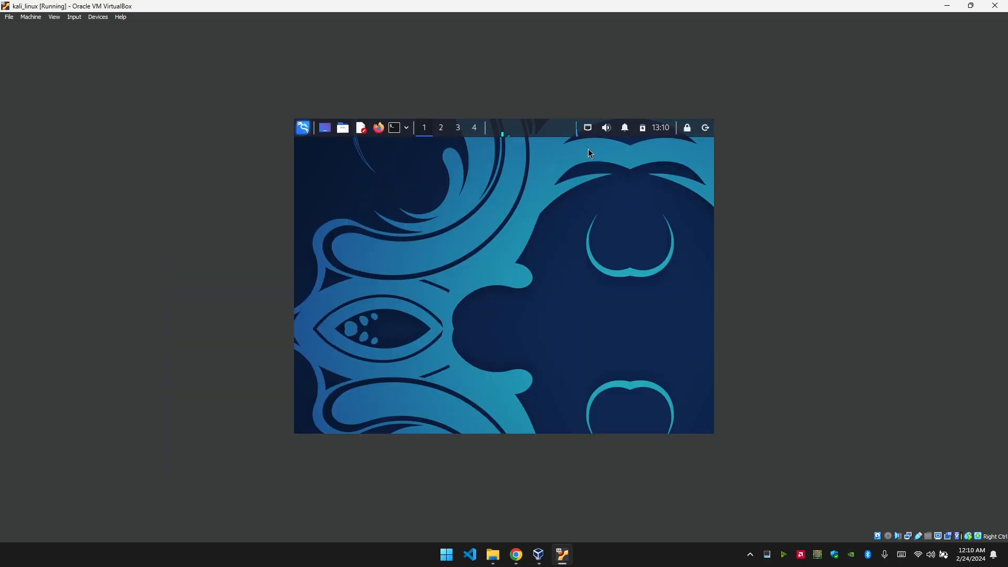
Maximize the VM window, open a terminal, and type uname at the shell prompt.
{"action": "double_click", "coordinate": [487, 2]}
{"action": "double_click", "coordinate": [505, 69]}
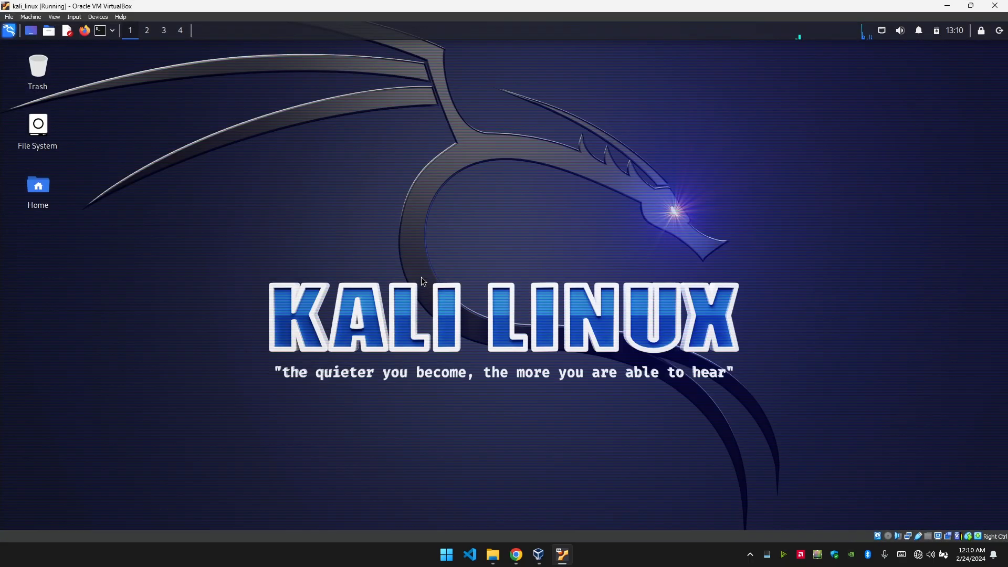
{"action": "left_click", "coordinate": [101, 31]}
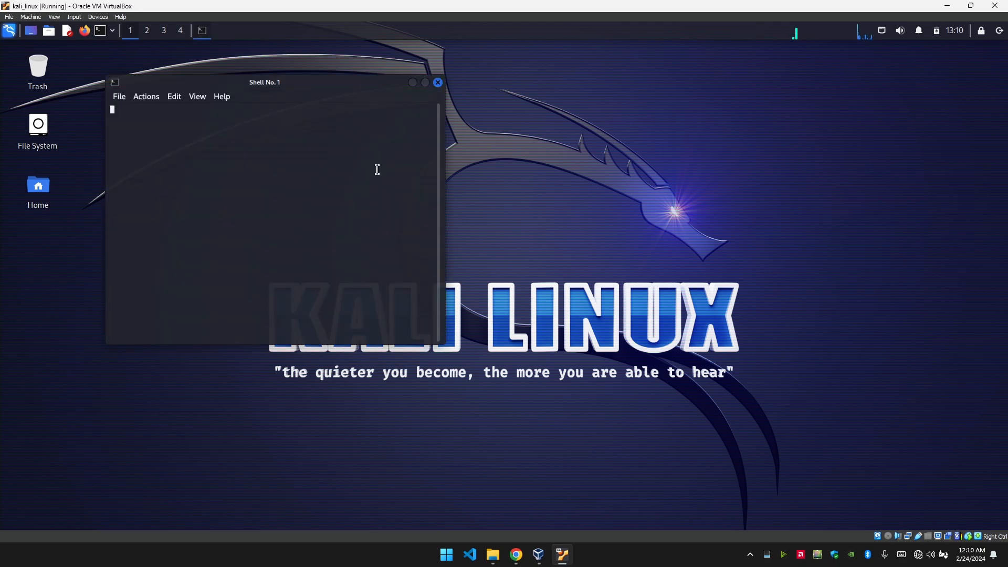
{"action": "key", "text": "Tab"}
{"action": "type", "text": "uname"}
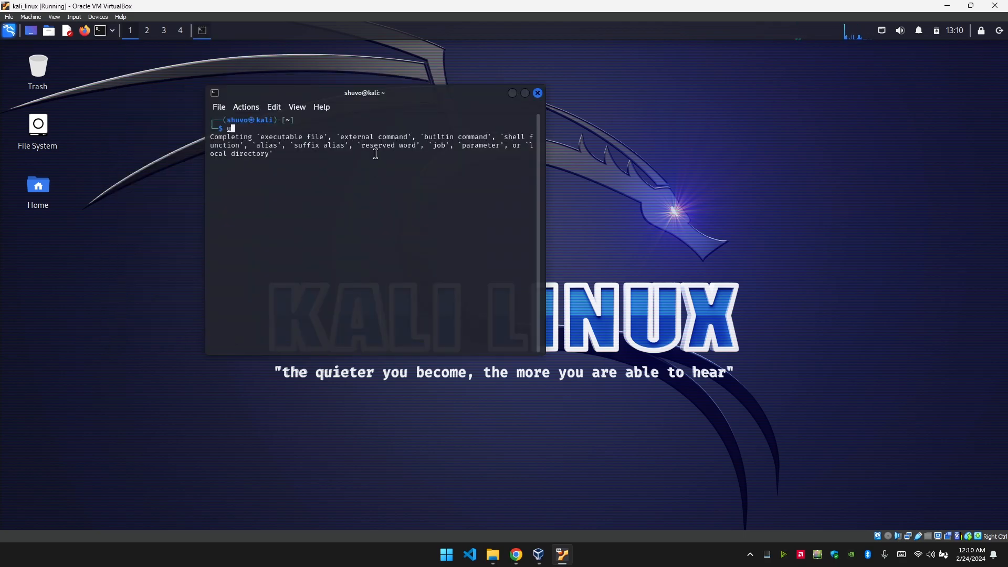